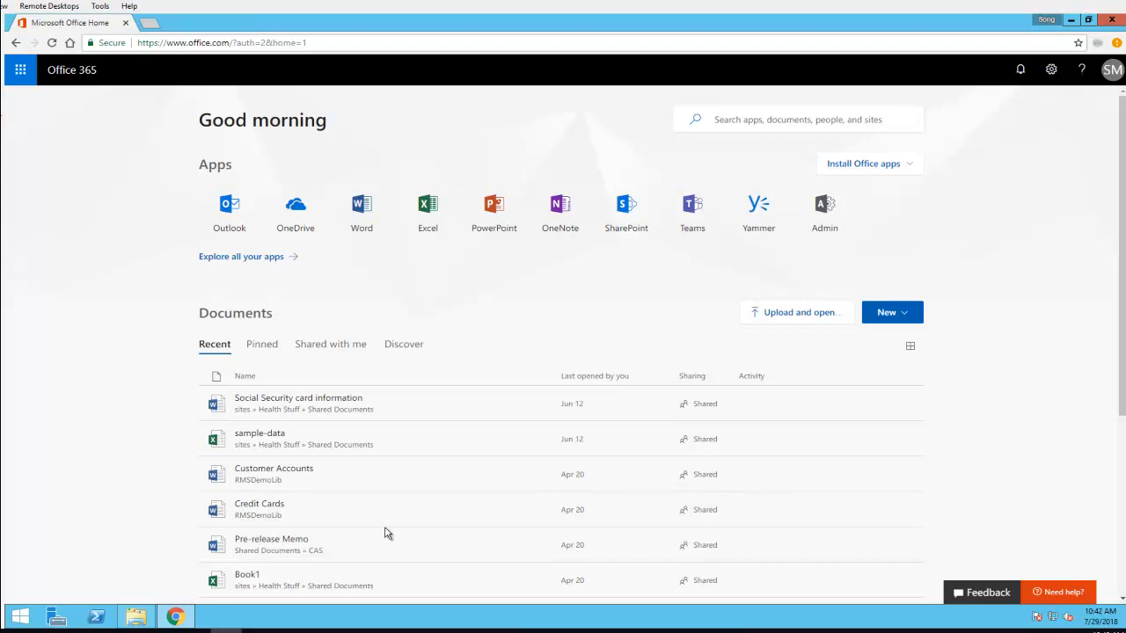
Open the Azure Active Directory admin center from the Microsoft 365 admin center
click(823, 225)
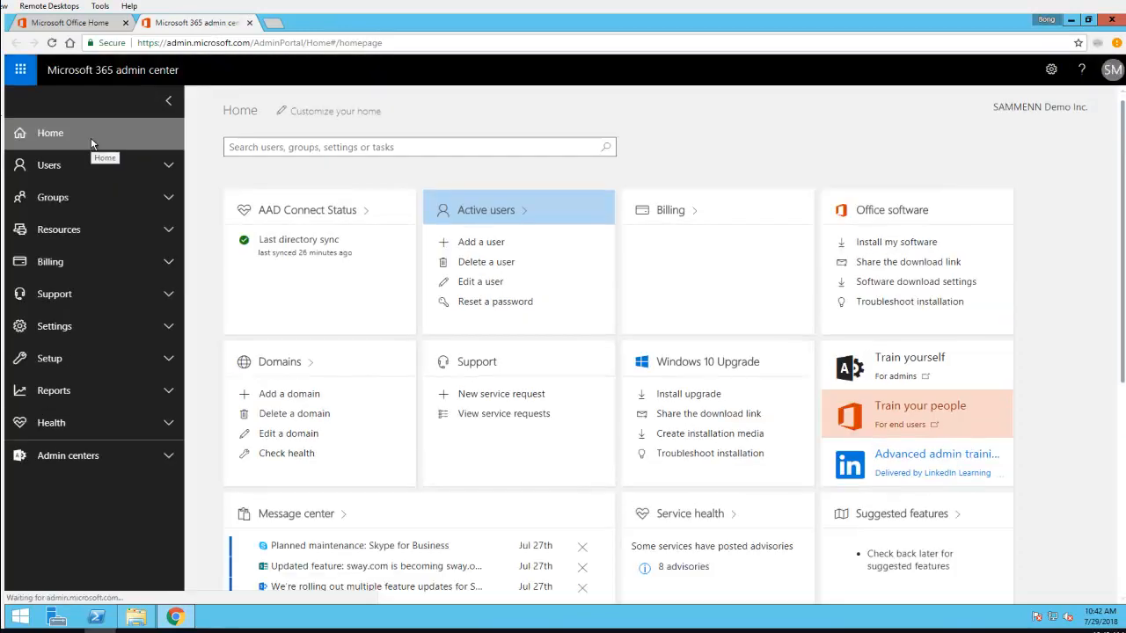
click(161, 457)
scroll(126, 457, down, 1)
scroll(126, 458, down, 3)
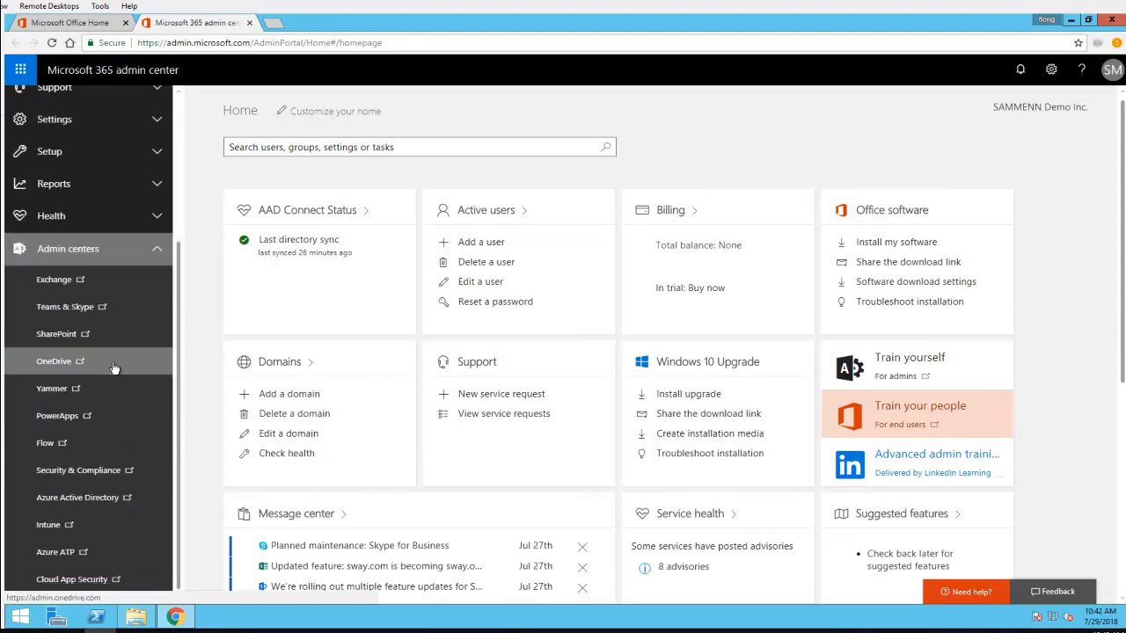
click(83, 504)
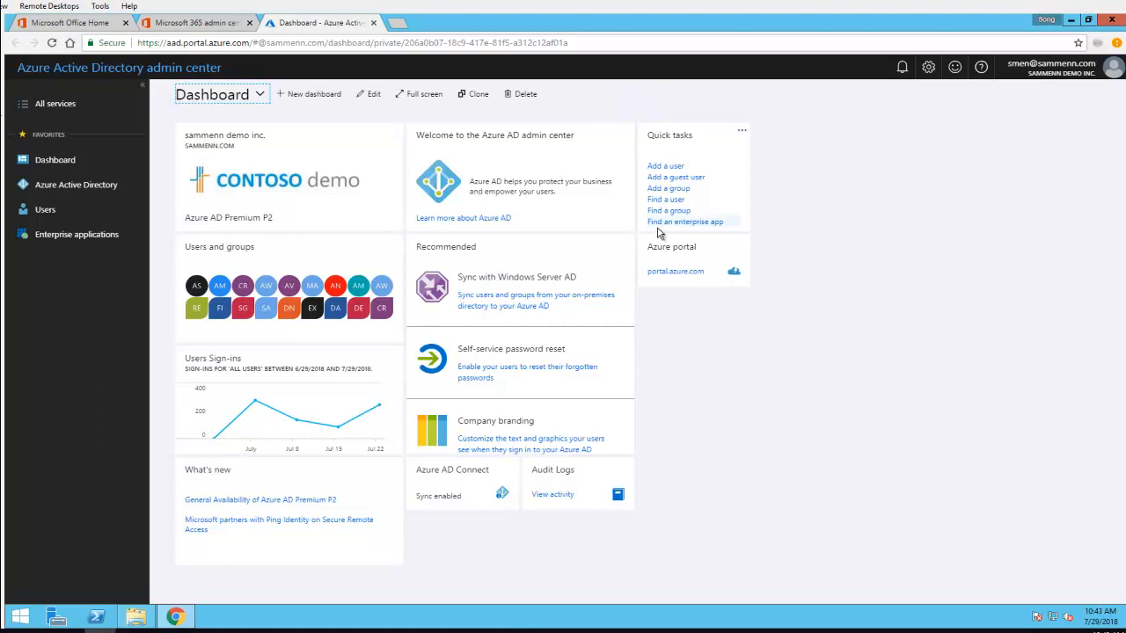
Go to the full Azure portal and open the Intune service
click(685, 273)
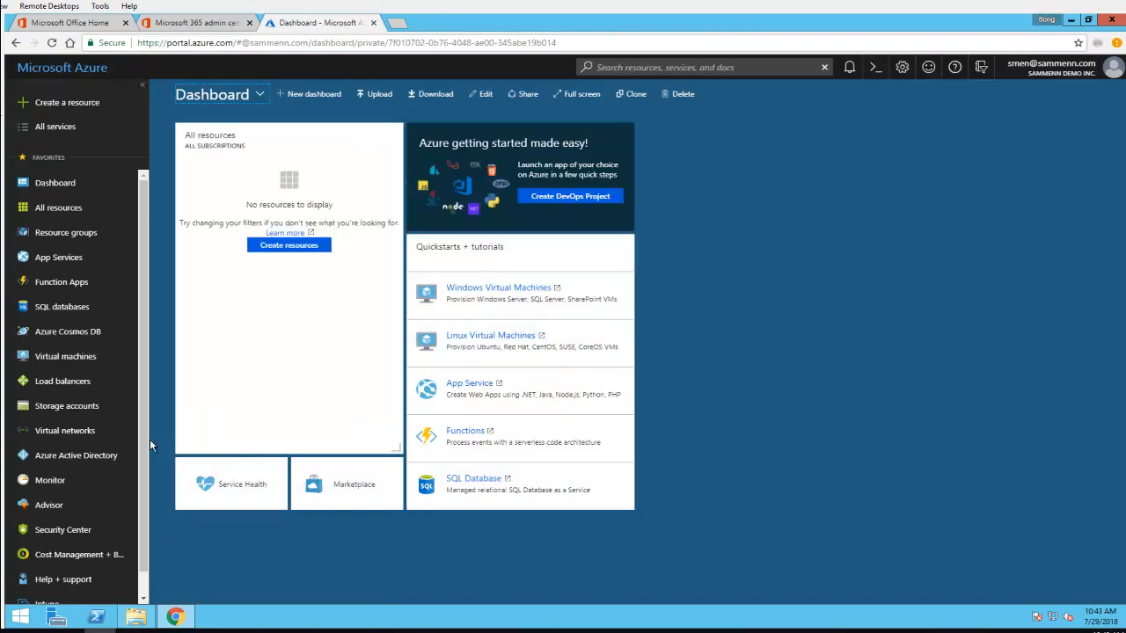
scroll(143, 466, down, 1)
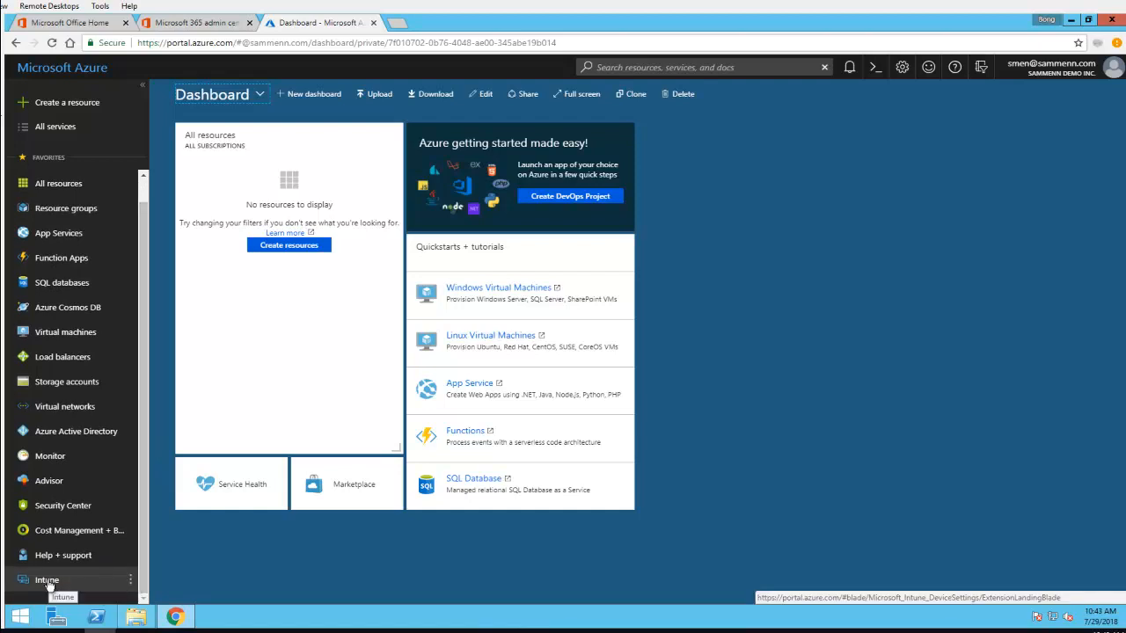
scroll(70, 493, up, 1)
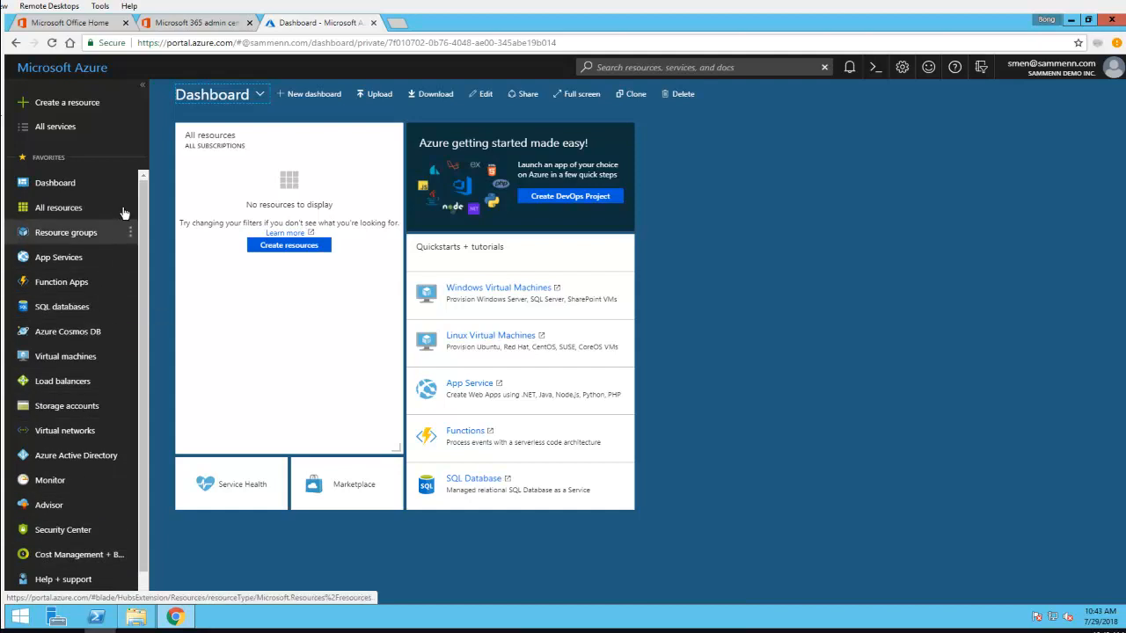
scroll(115, 545, down, 1)
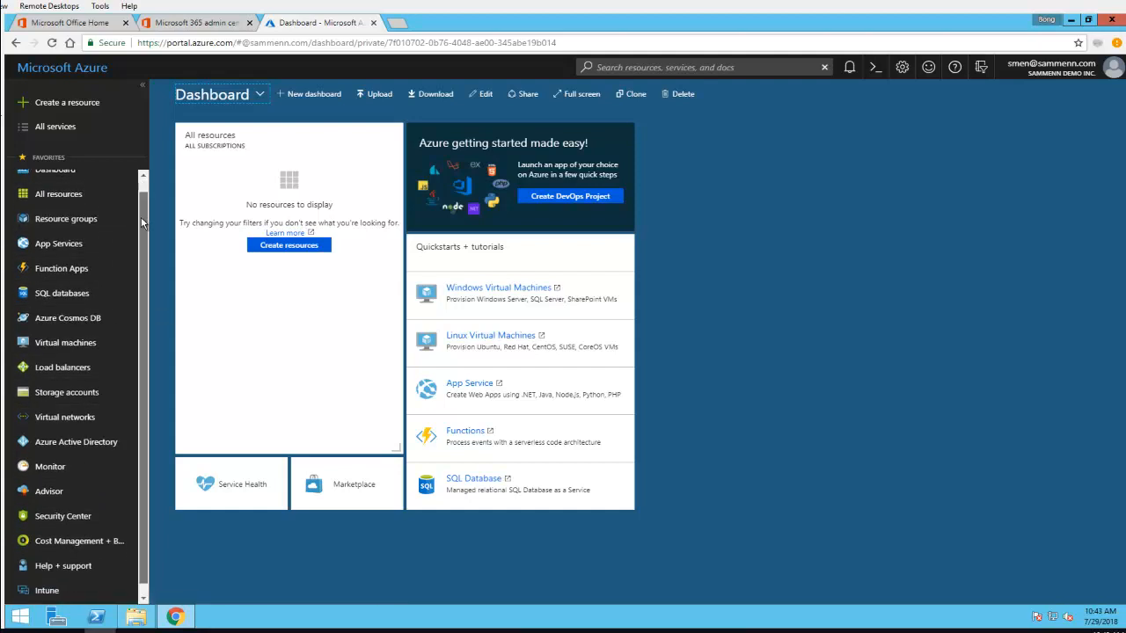
click(47, 581)
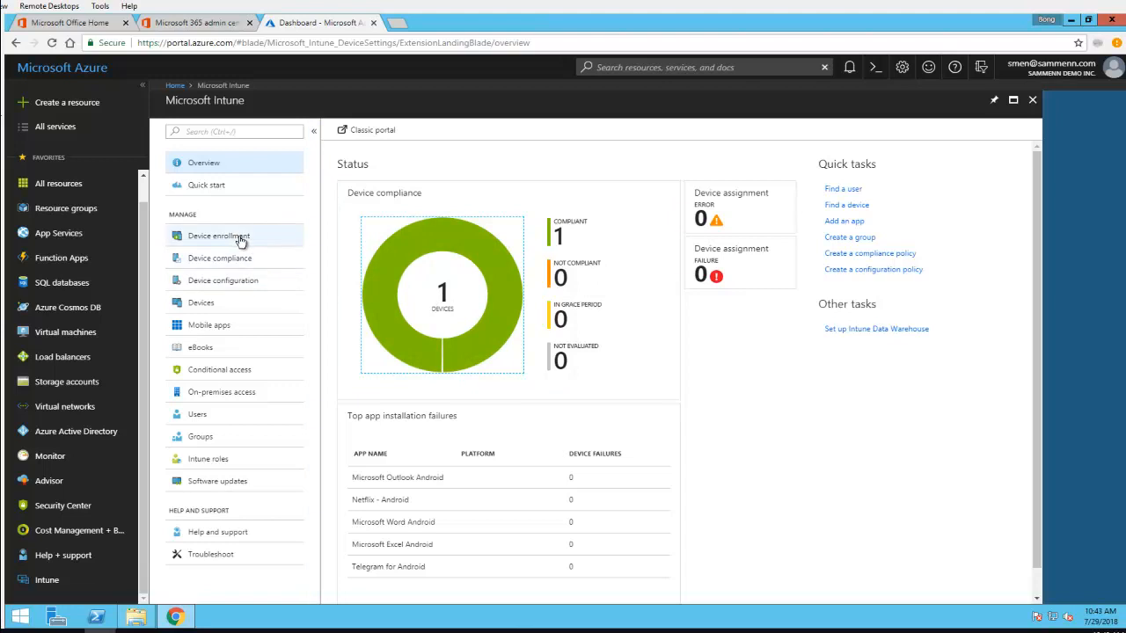
View the list of all devices enrolled in Intune
click(219, 305)
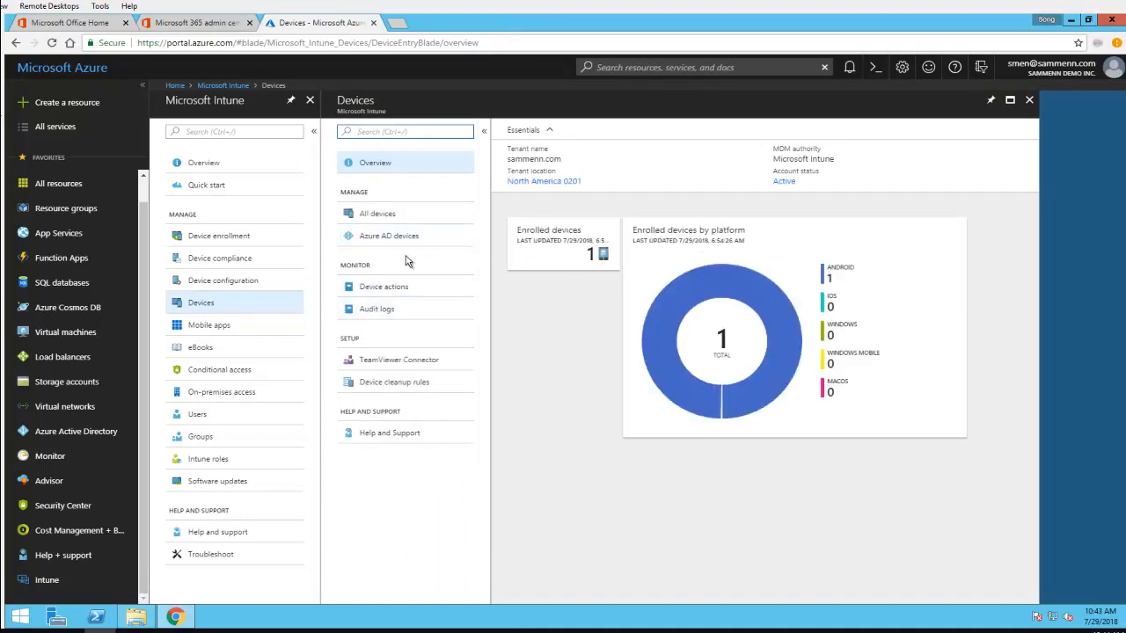
click(393, 220)
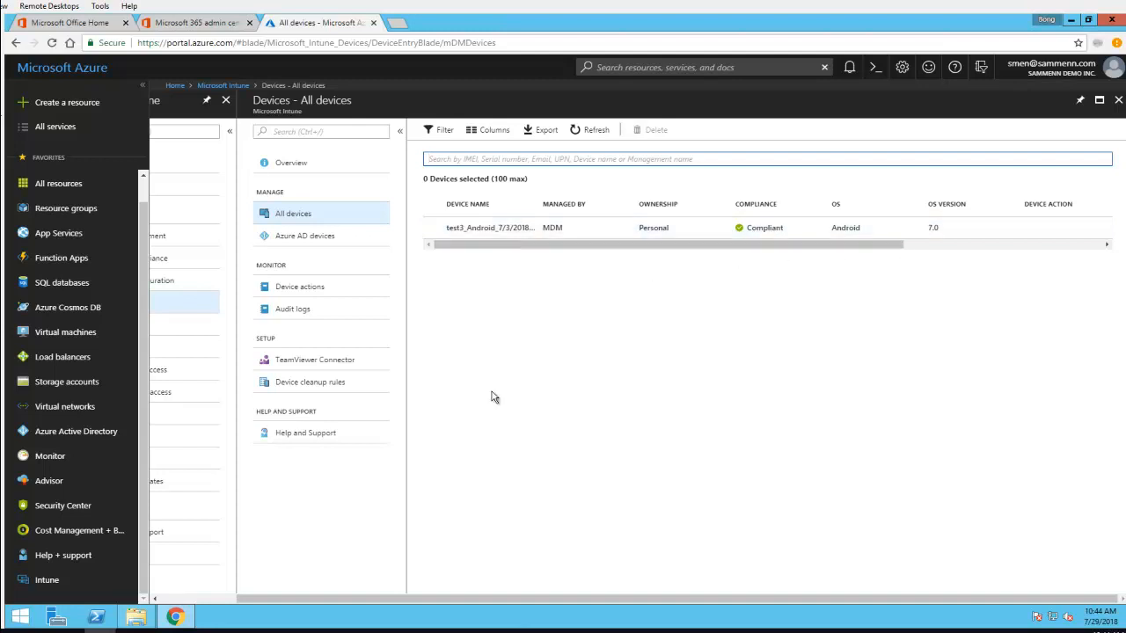
drag(375, 601, 275, 616)
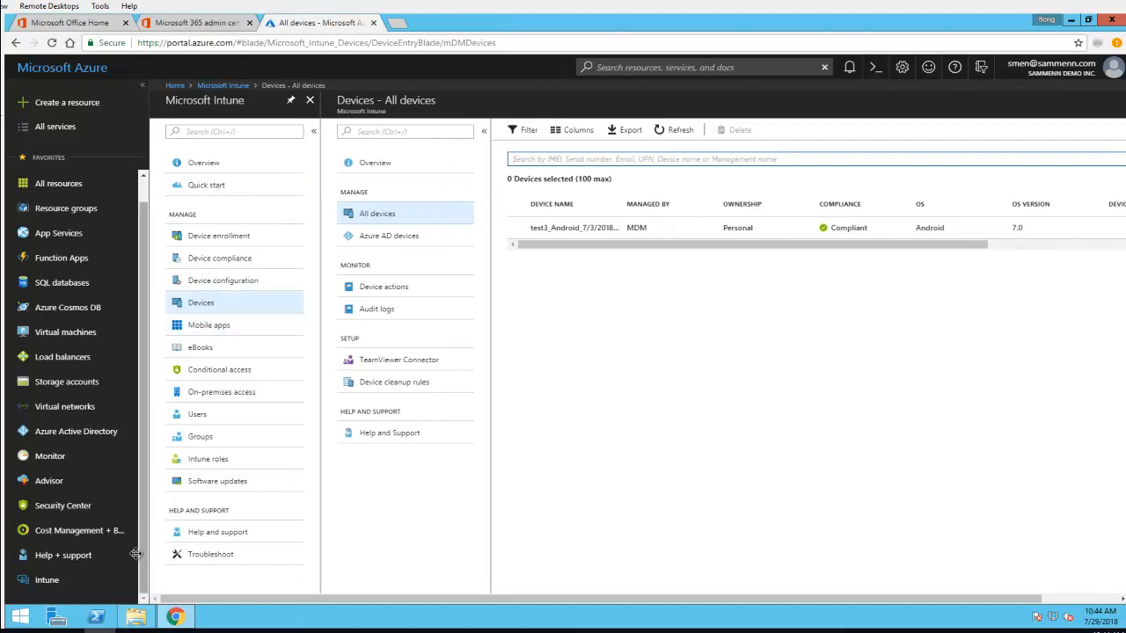
Open Intune's mobile apps list and look through the existing apps
click(210, 327)
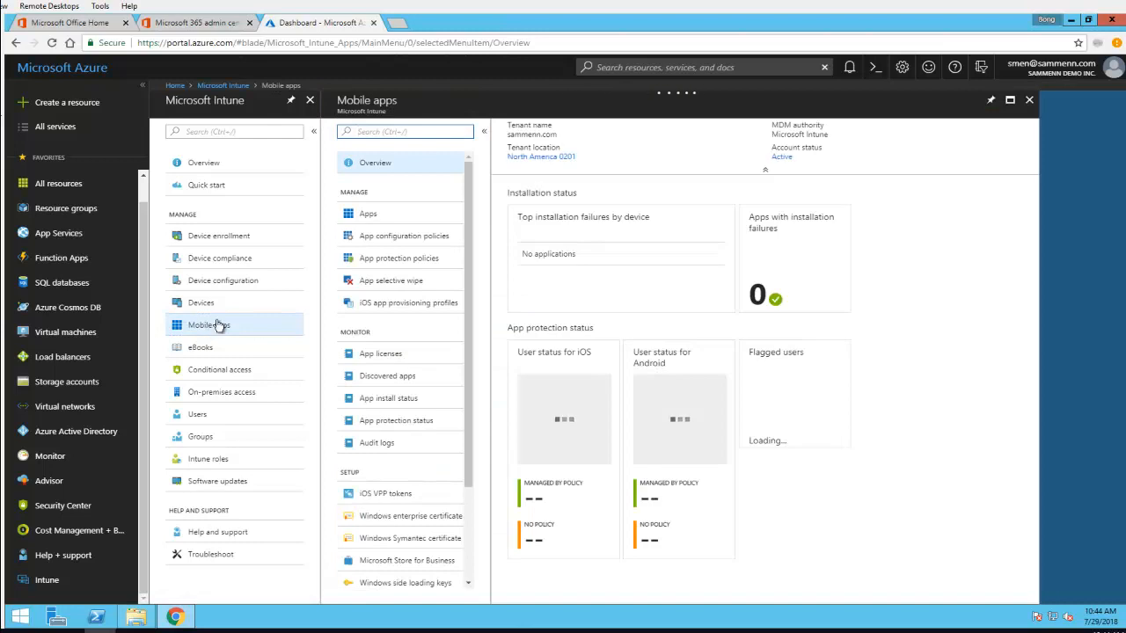
click(373, 216)
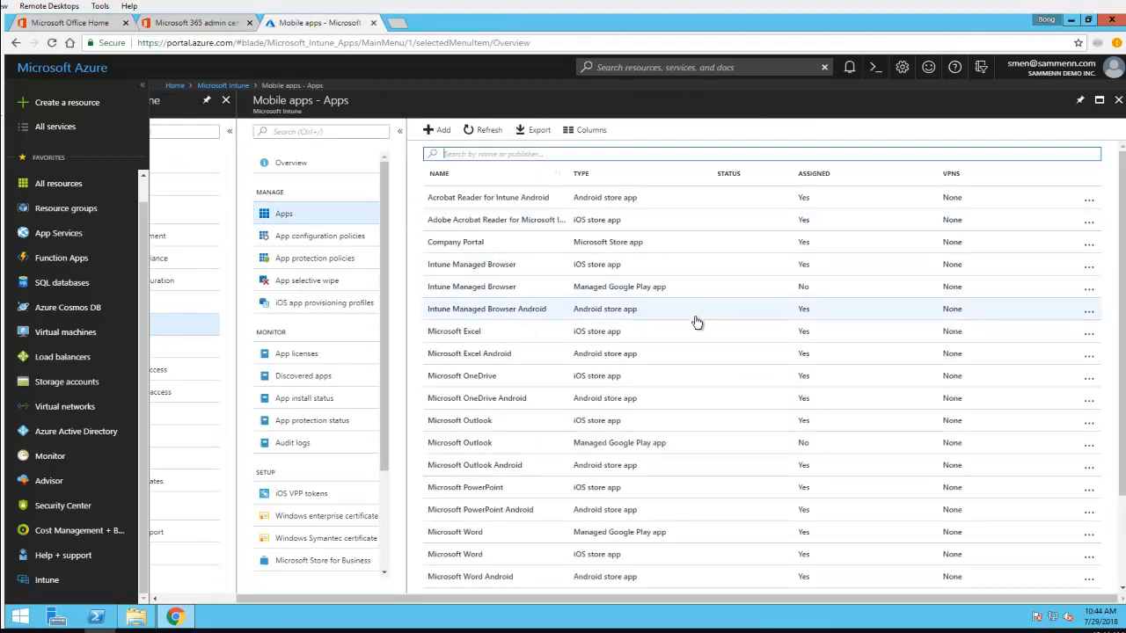
scroll(624, 322, down, 1)
scroll(616, 264, up, 1)
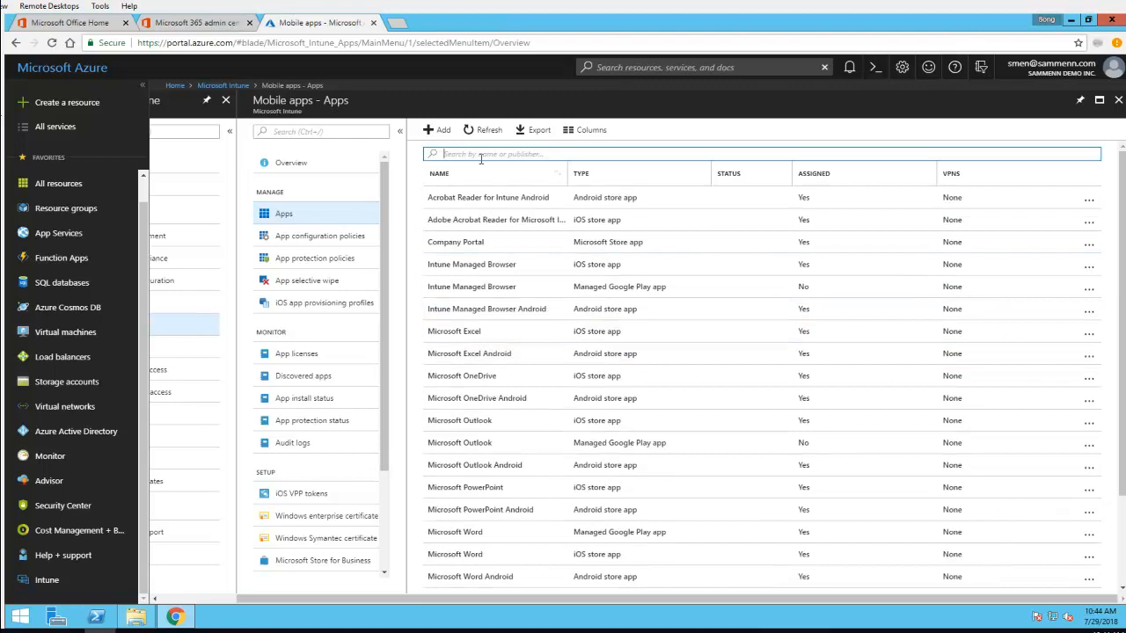
Start adding a new app of the Android store type and open its app information settings
click(442, 133)
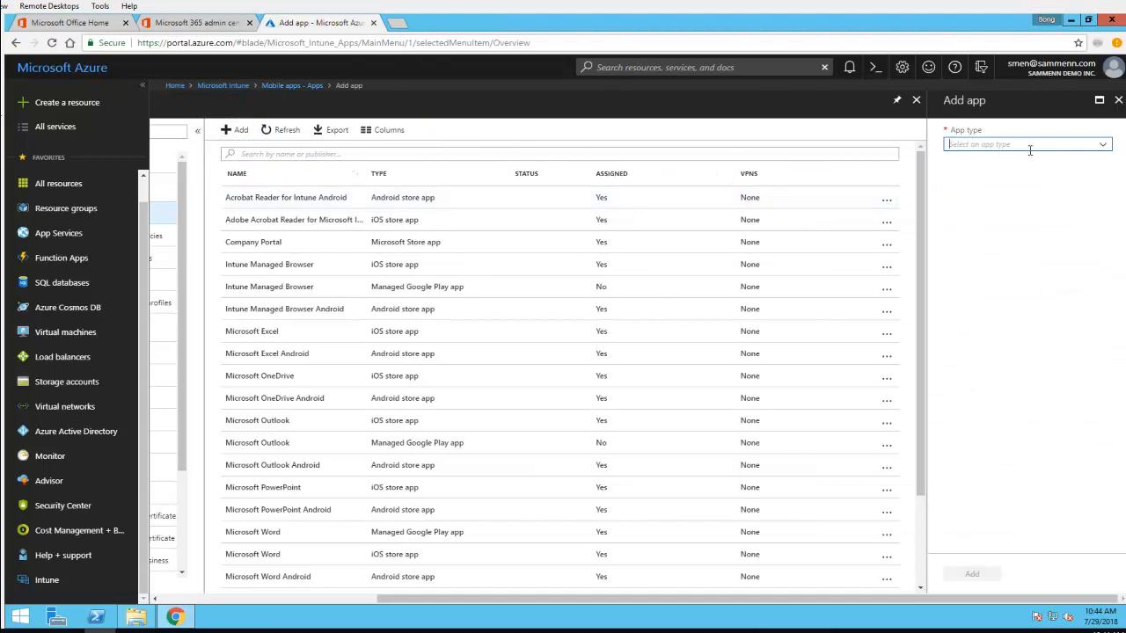
click(1106, 147)
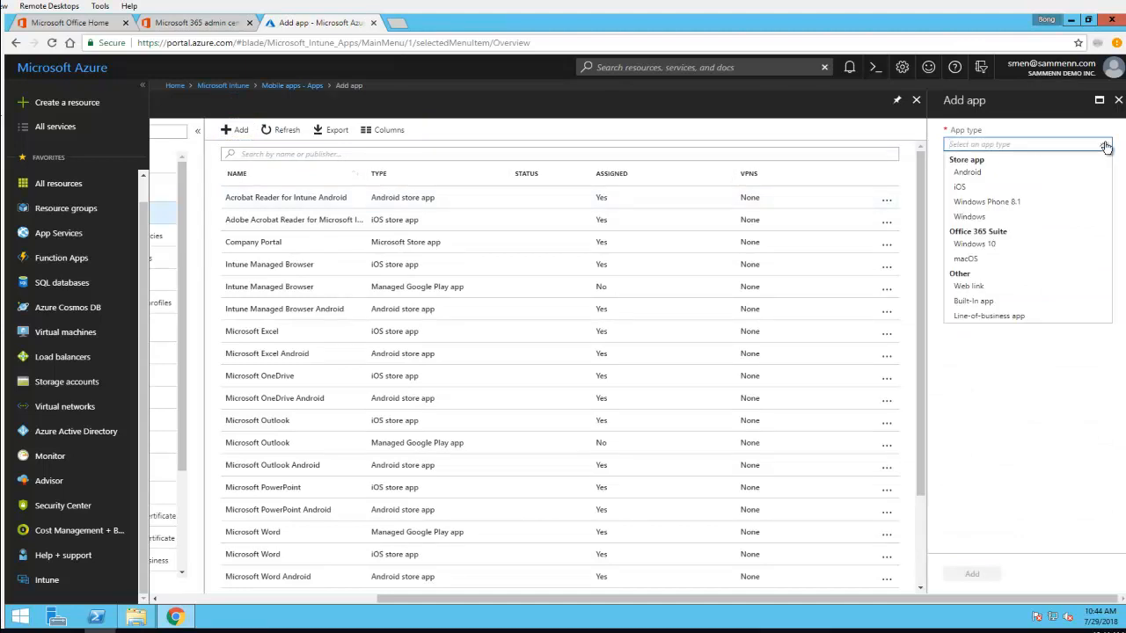
click(974, 176)
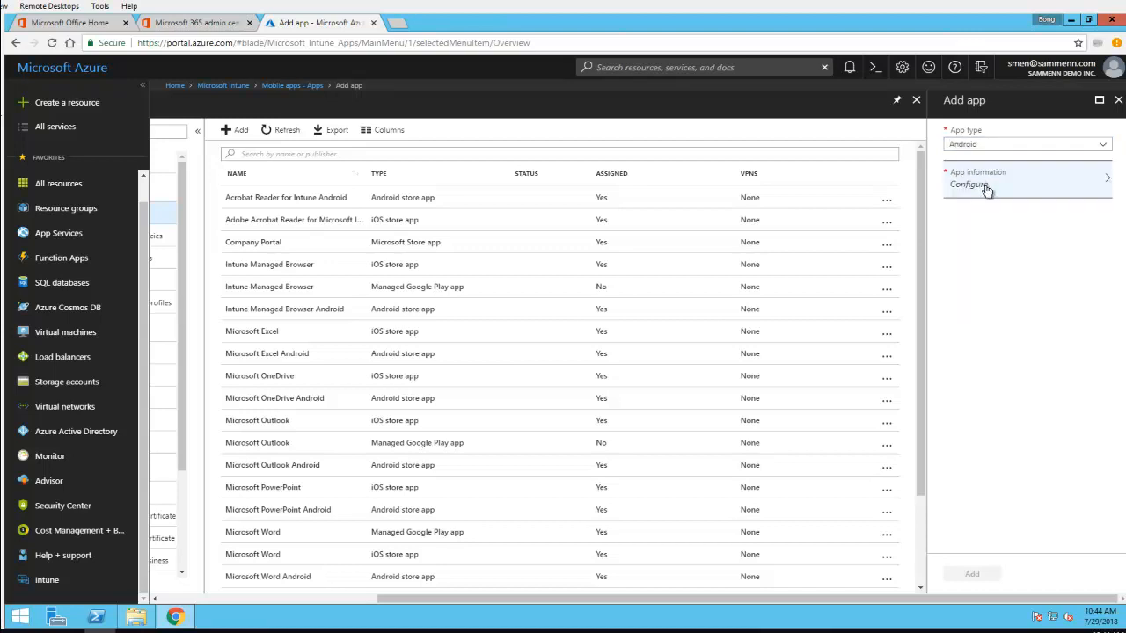
click(989, 189)
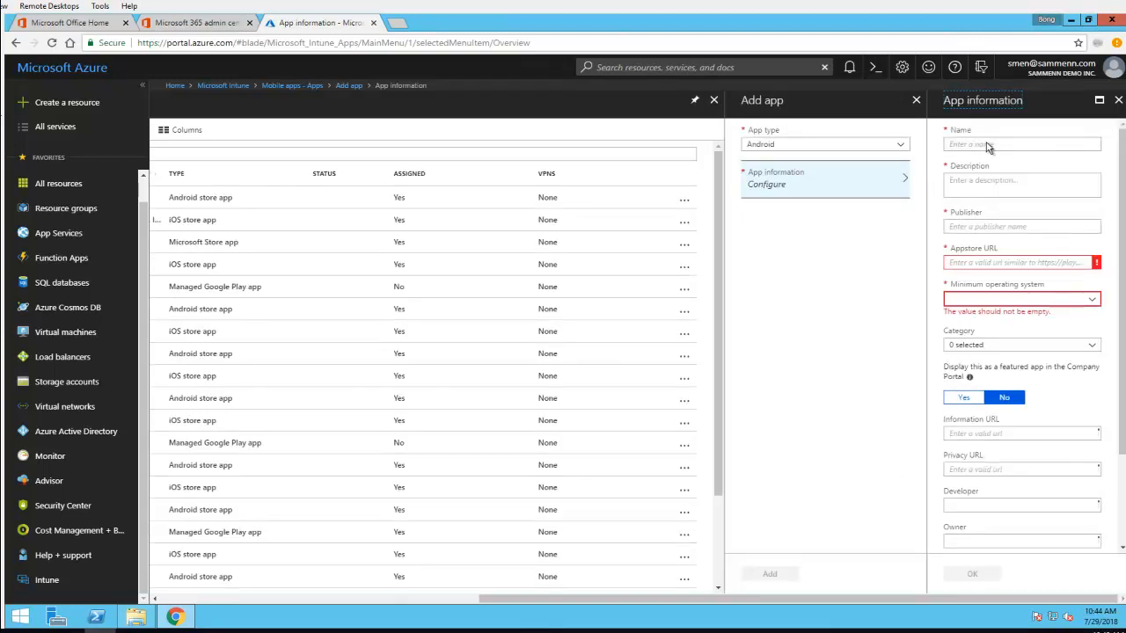
Enter "Box for Android" as the app's name and "Box for ANdroid" as its description
click(998, 143)
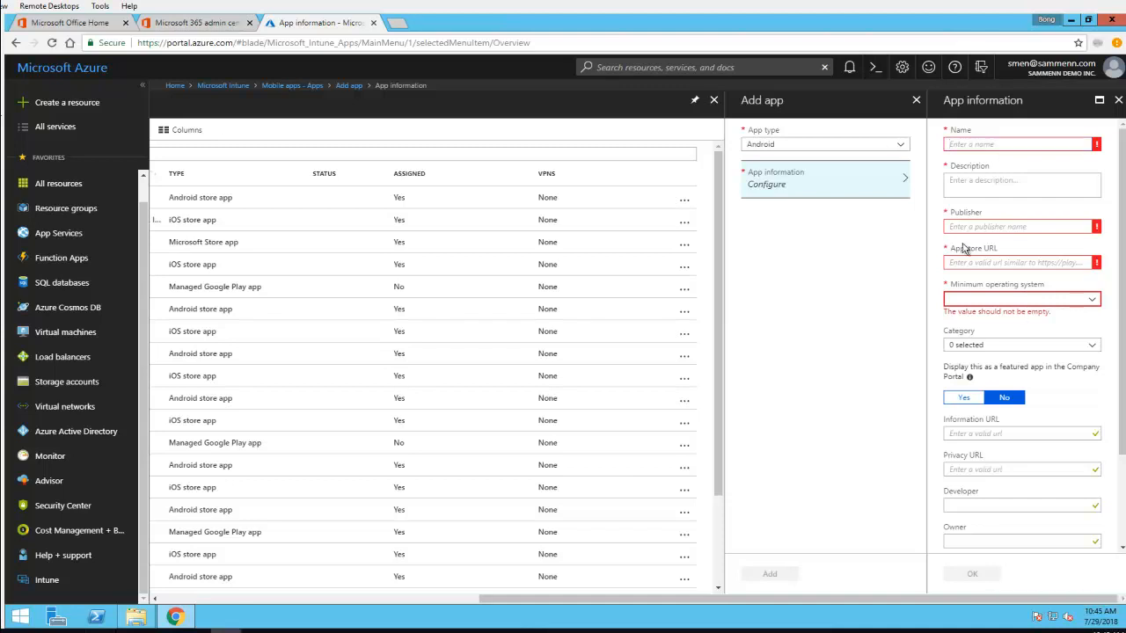
click(998, 144)
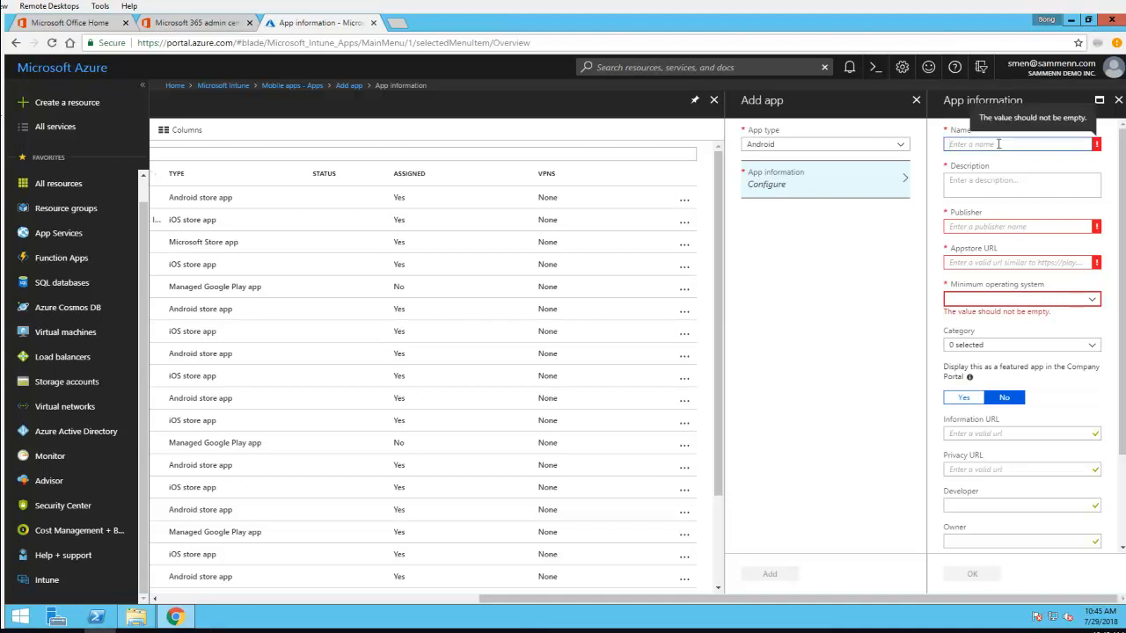
text(Box)
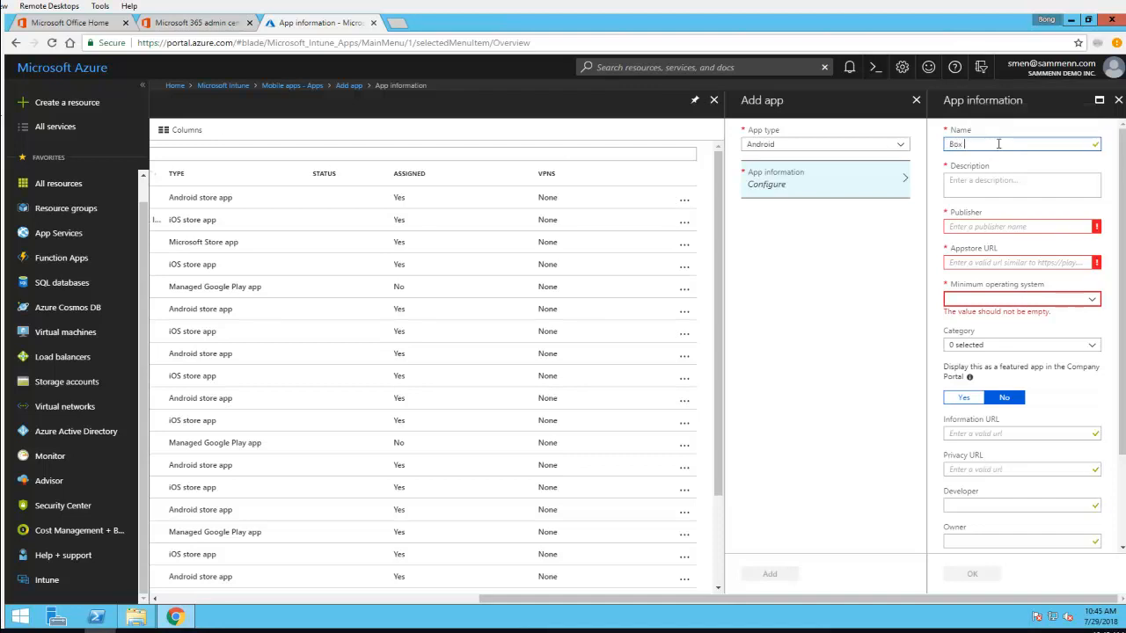
text( for Android)
click(981, 181)
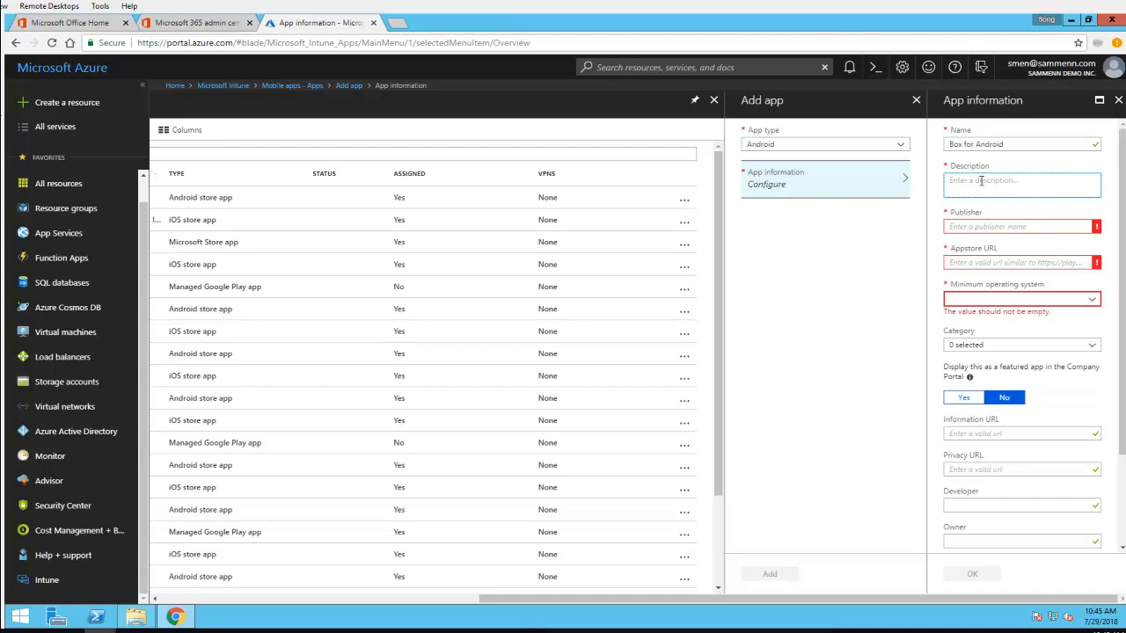
text(Box for Androi)
click(1023, 226)
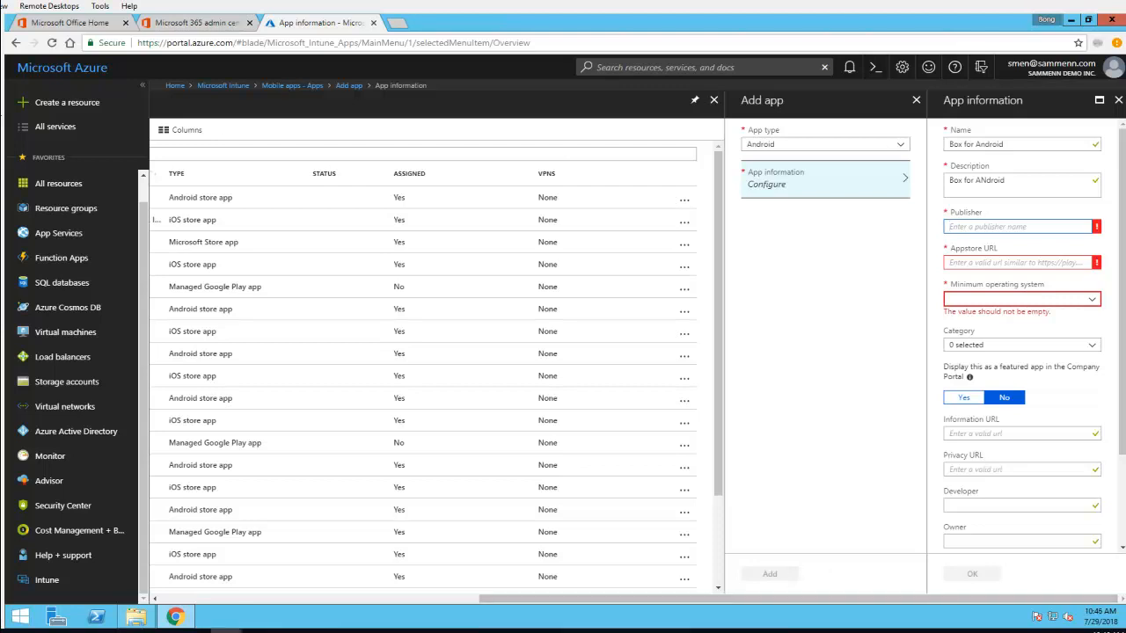
Open a new browser tab, keeping the app information form open
click(396, 22)
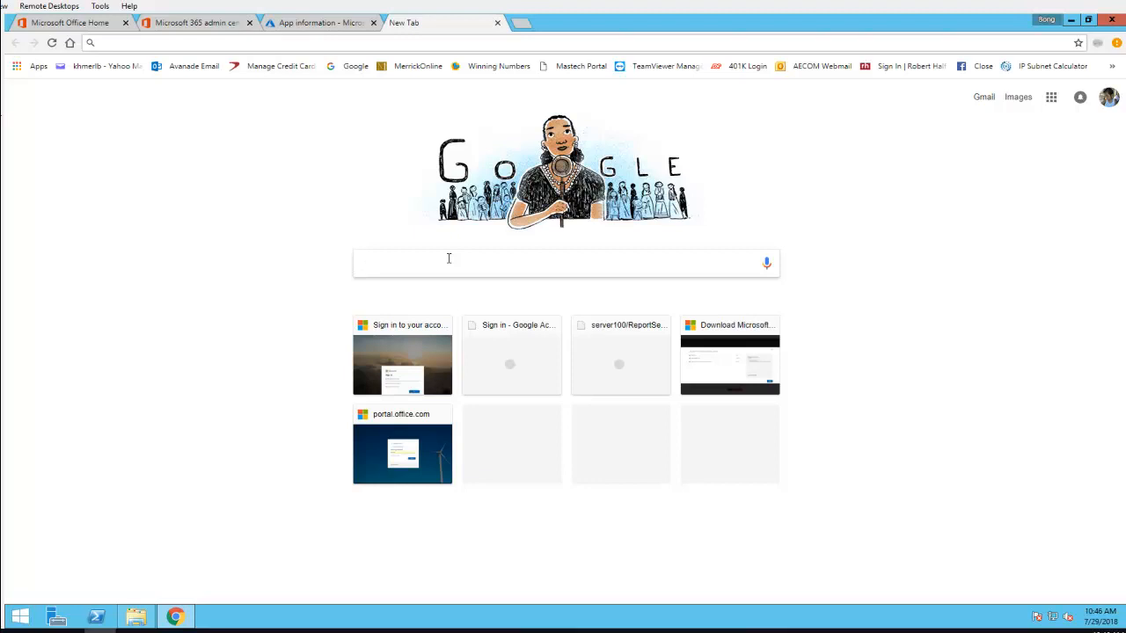
text(android)
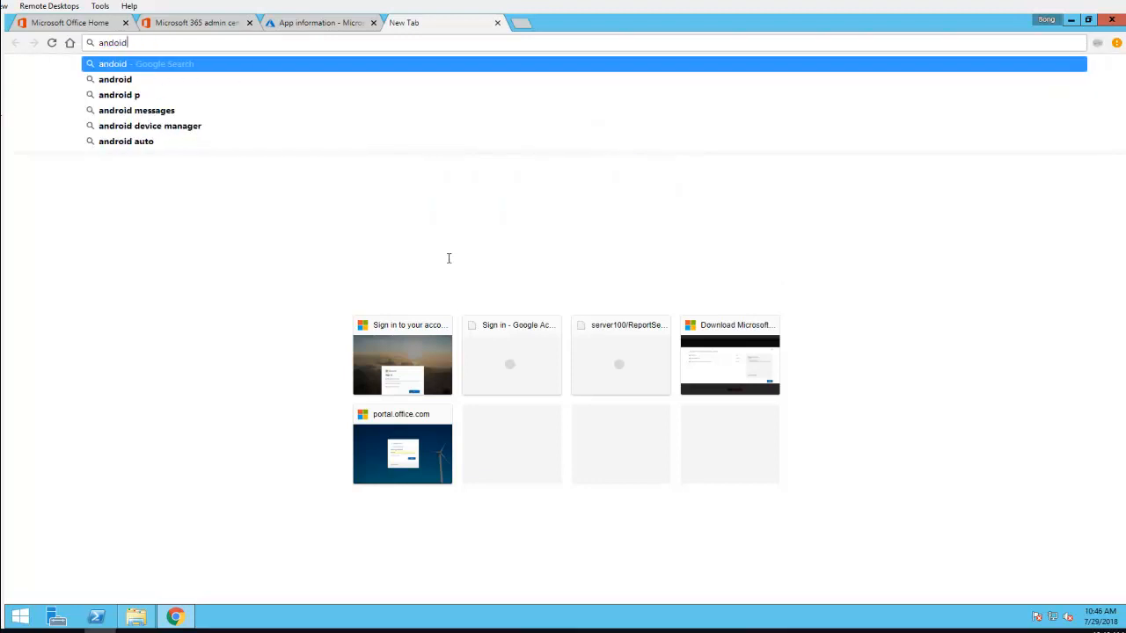
text( apps)
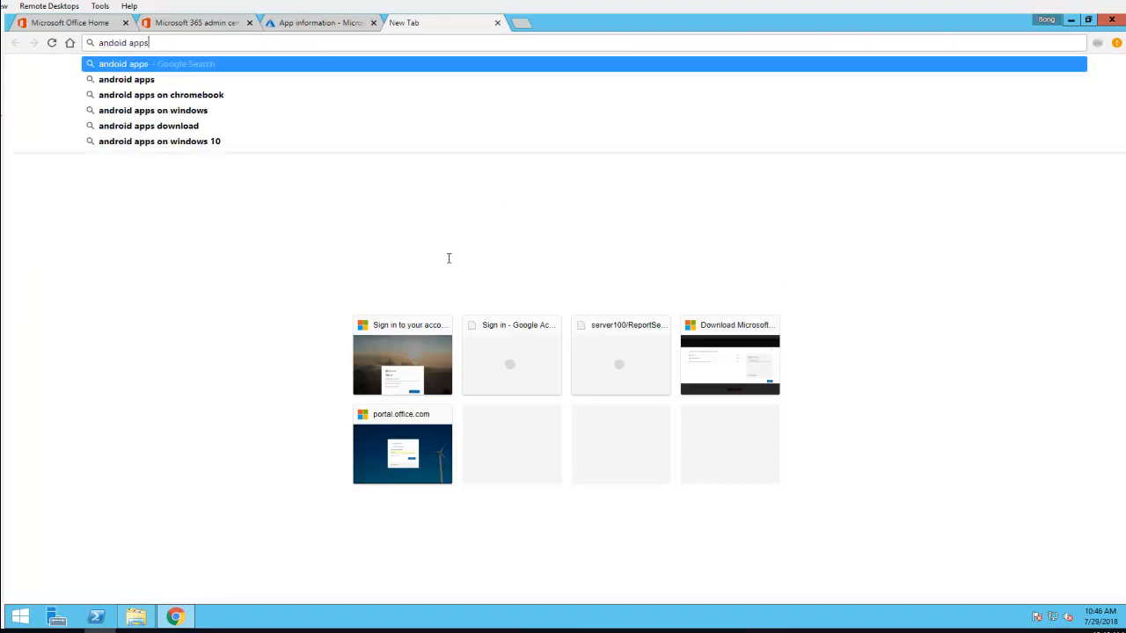
key(BackSpace)
key(BackSpace)
key(BackSpace)
key(BackSpace)
key(BackSpace)
key(BackSpace)
key(BackSpace)
key(BackSpace)
key(BackSpace)
key(BackSpace)
key(BackSpace)
key(BackSpace)
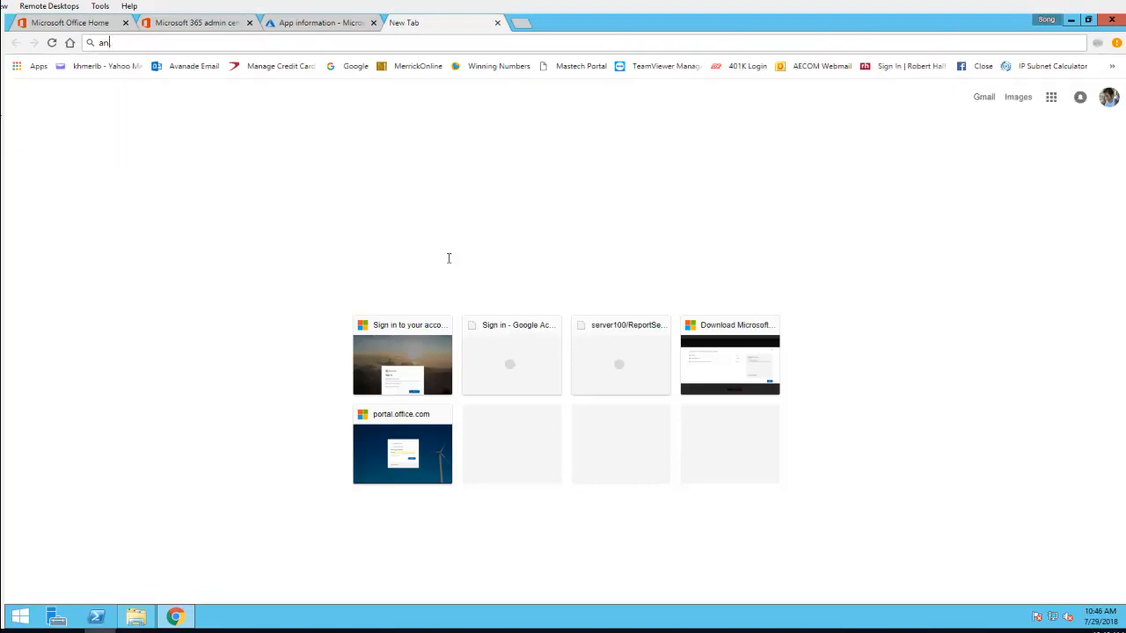
Search the web for "google play store", correcting the misspelled query
text(goog)
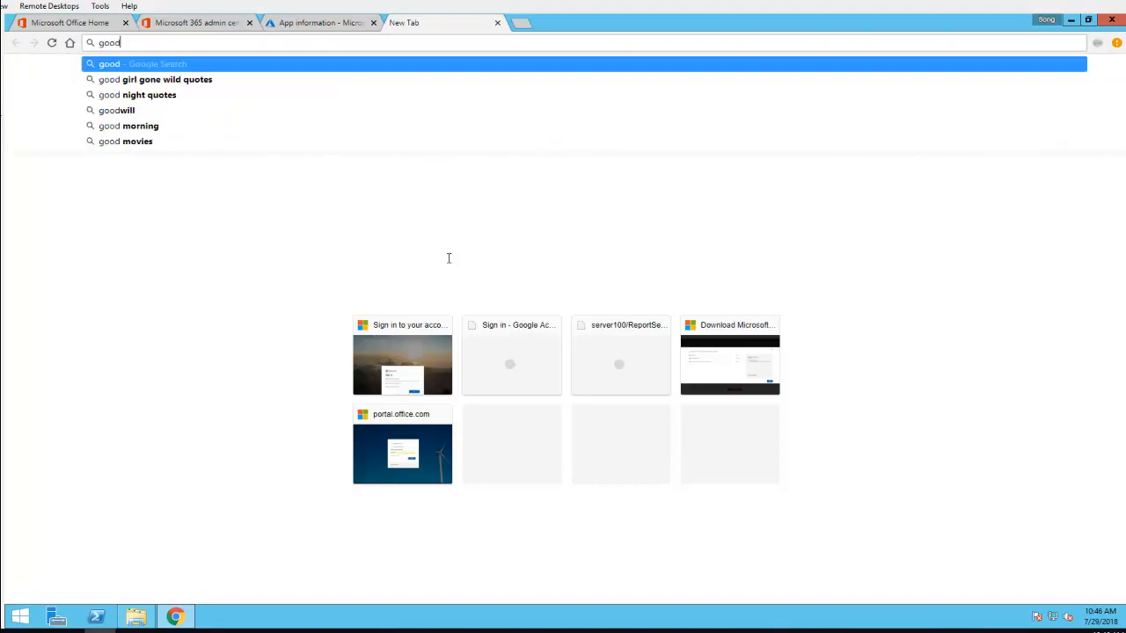
key(BackSpace)
text(dle pay)
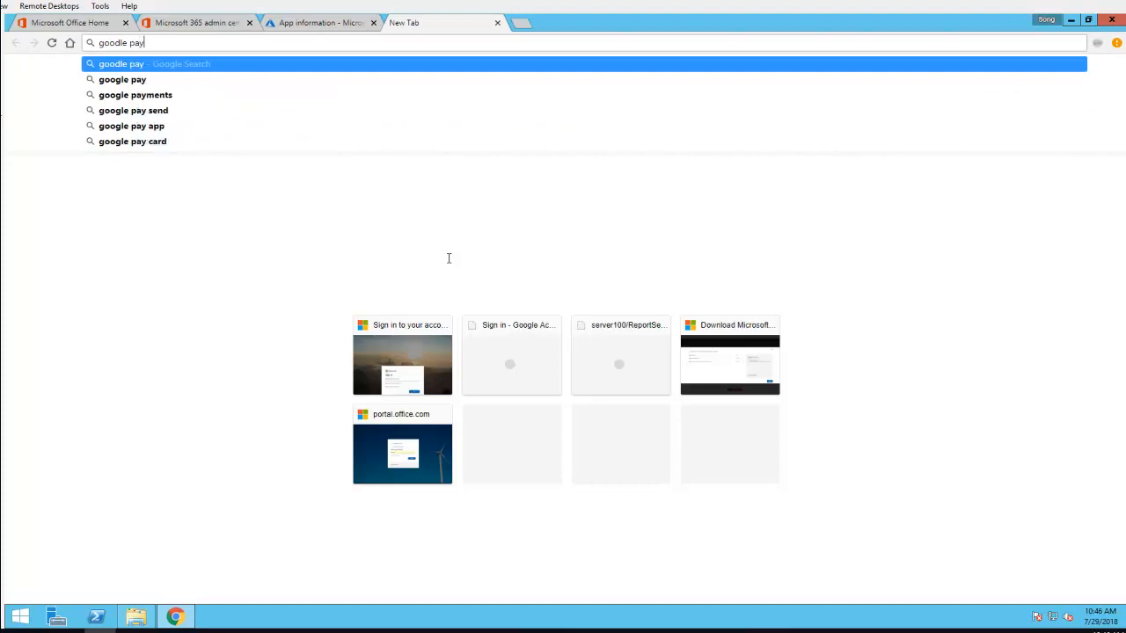
key(BackSpace)
text(lay)
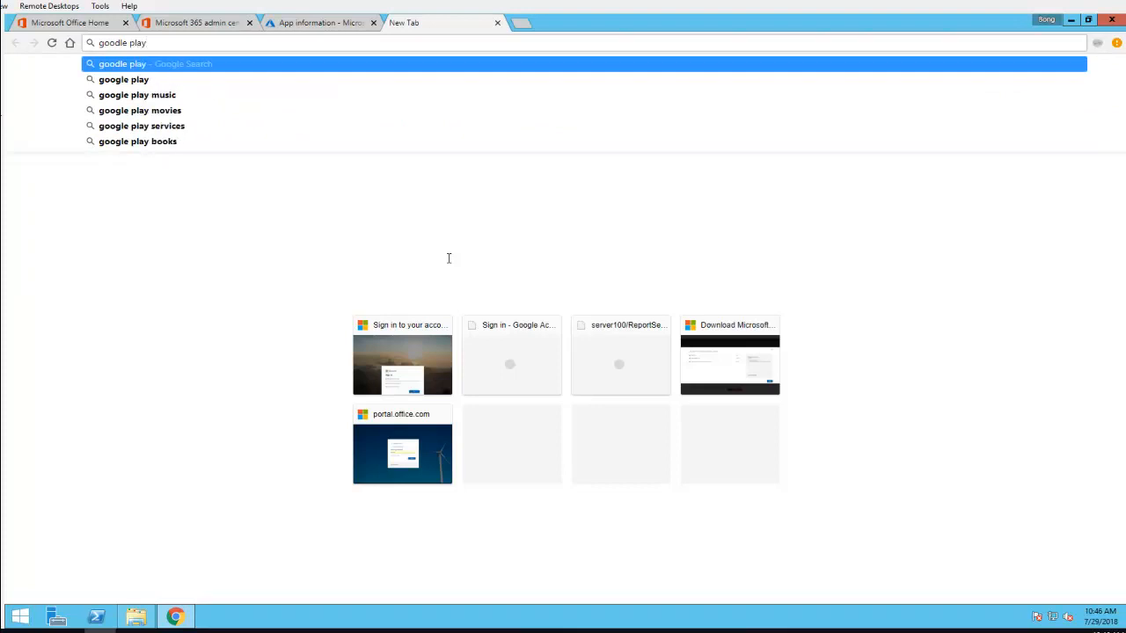
text( store)
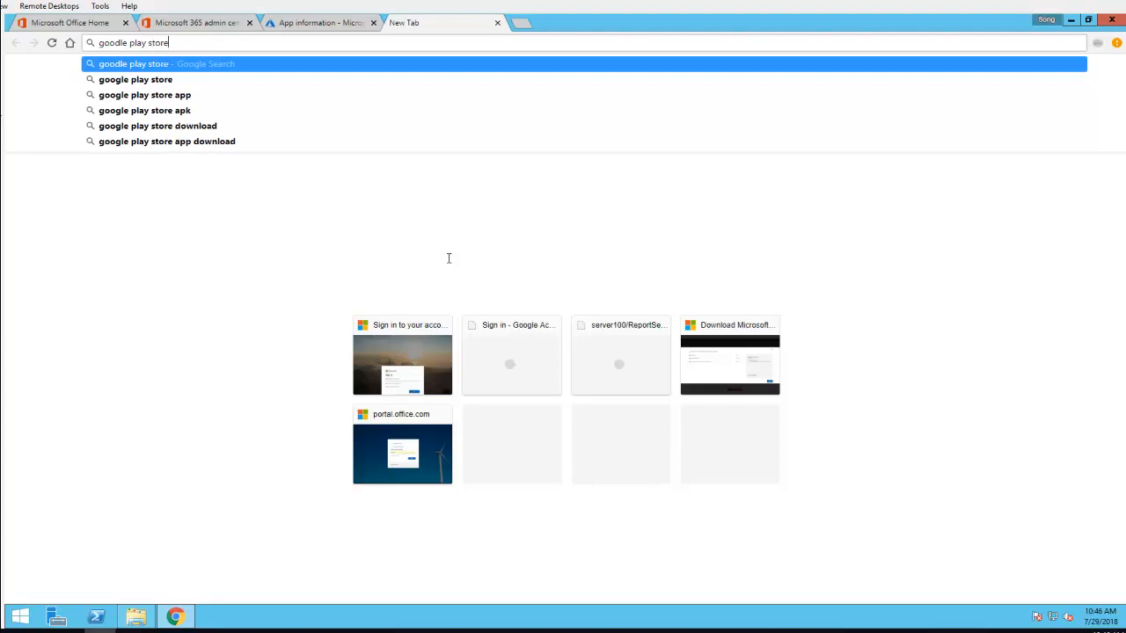
key(Return)
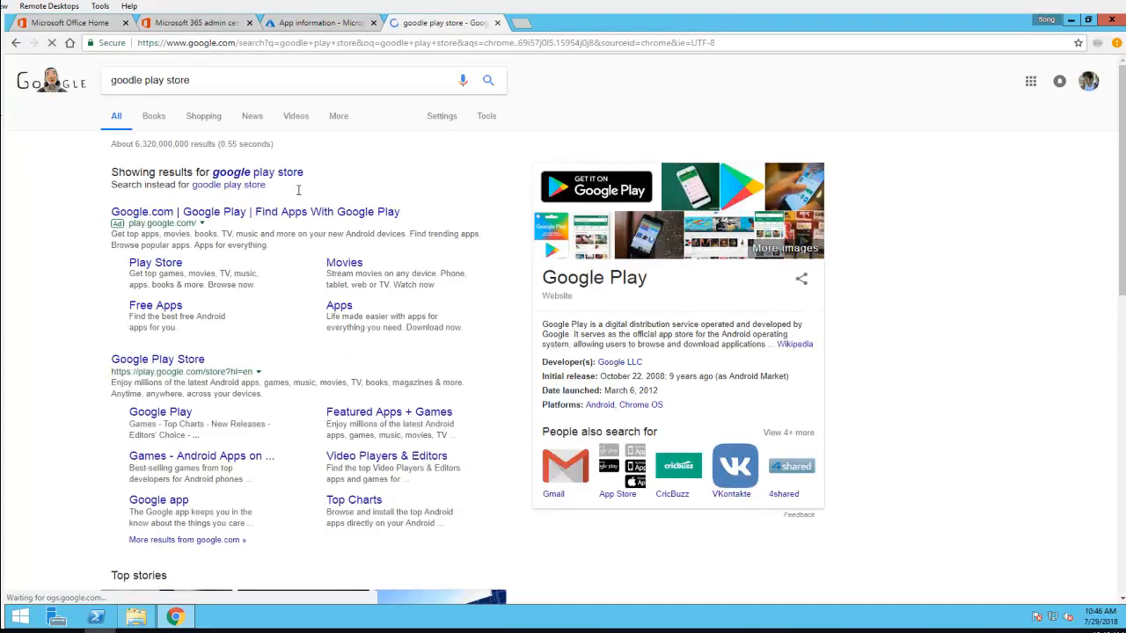
click(283, 179)
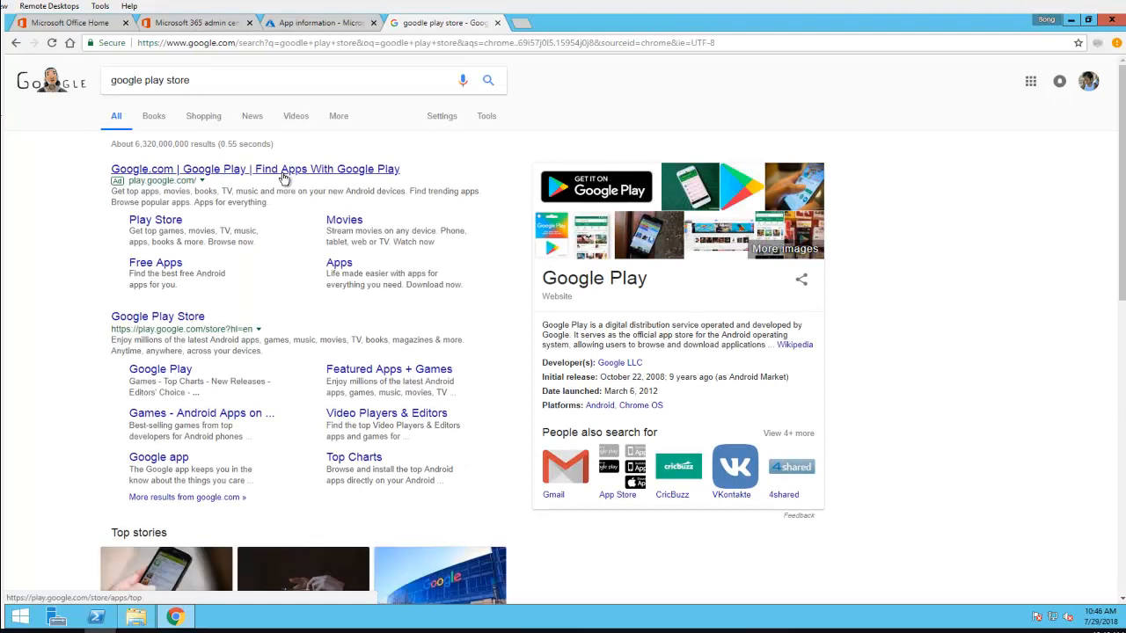
Open the Google Play Store website and go to its Apps section
click(159, 325)
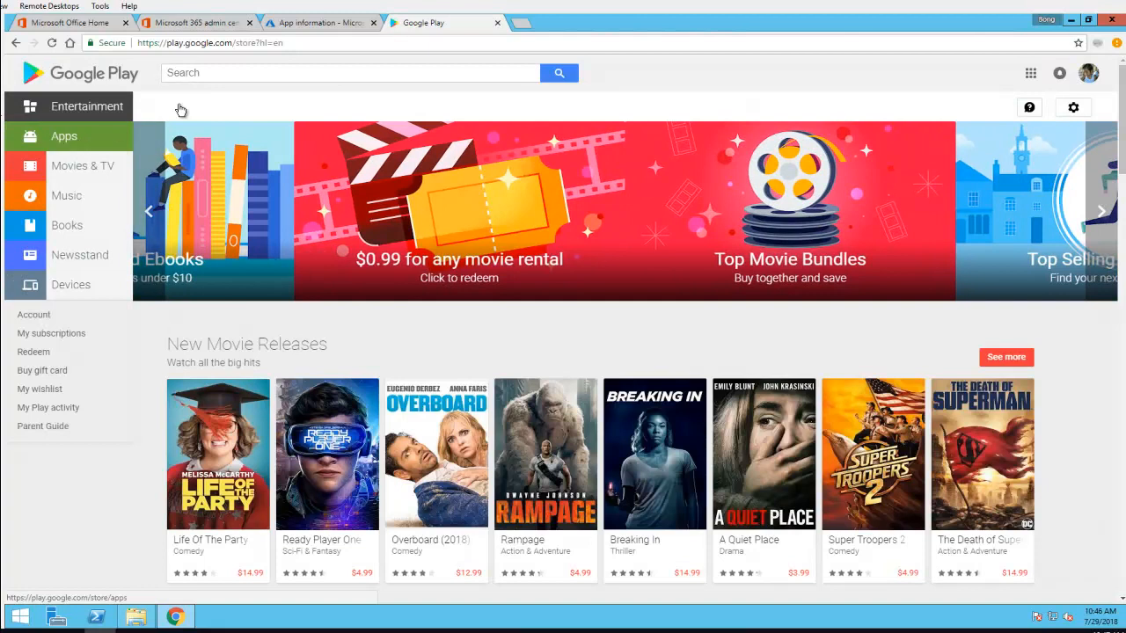
click(77, 139)
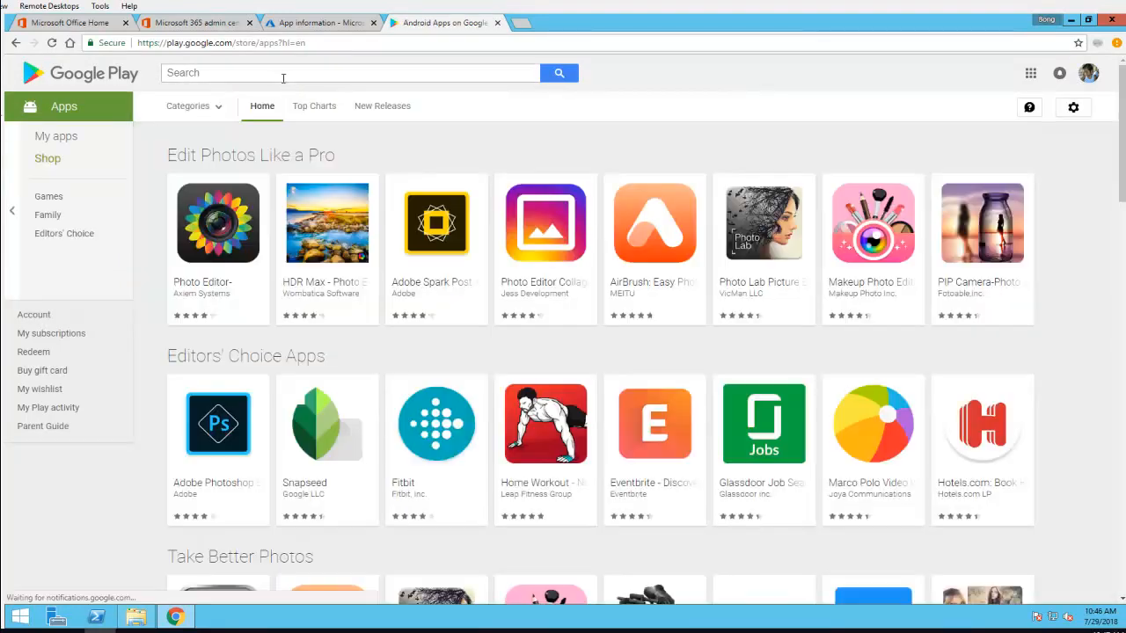
Search the Google Play Store for "box" and open the Box app's page
text(box)
key(Return)
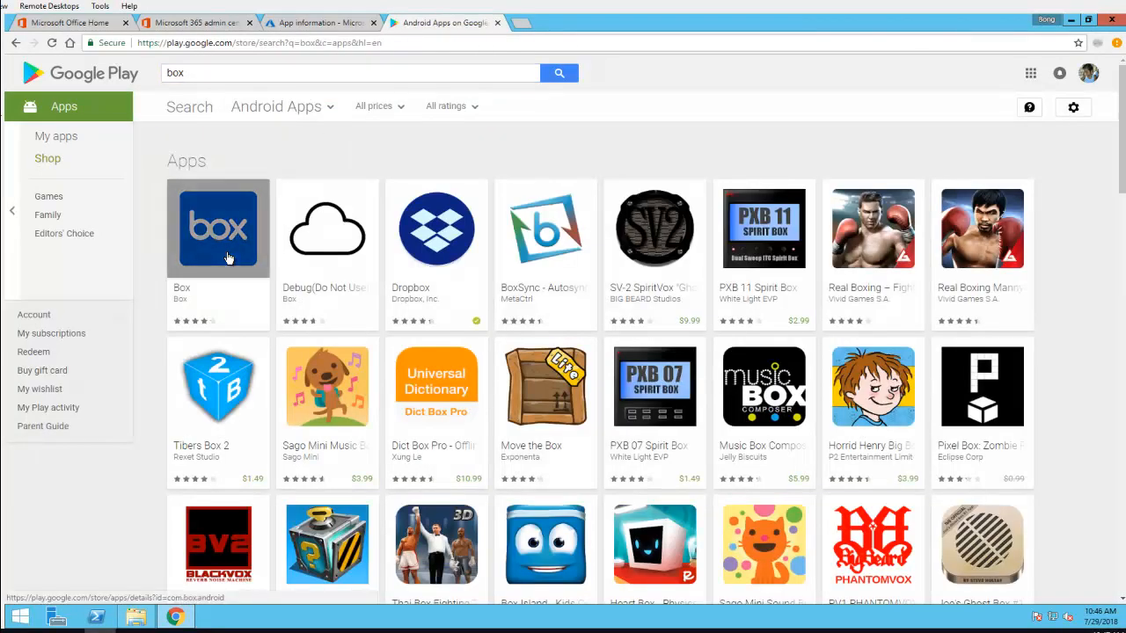
click(227, 258)
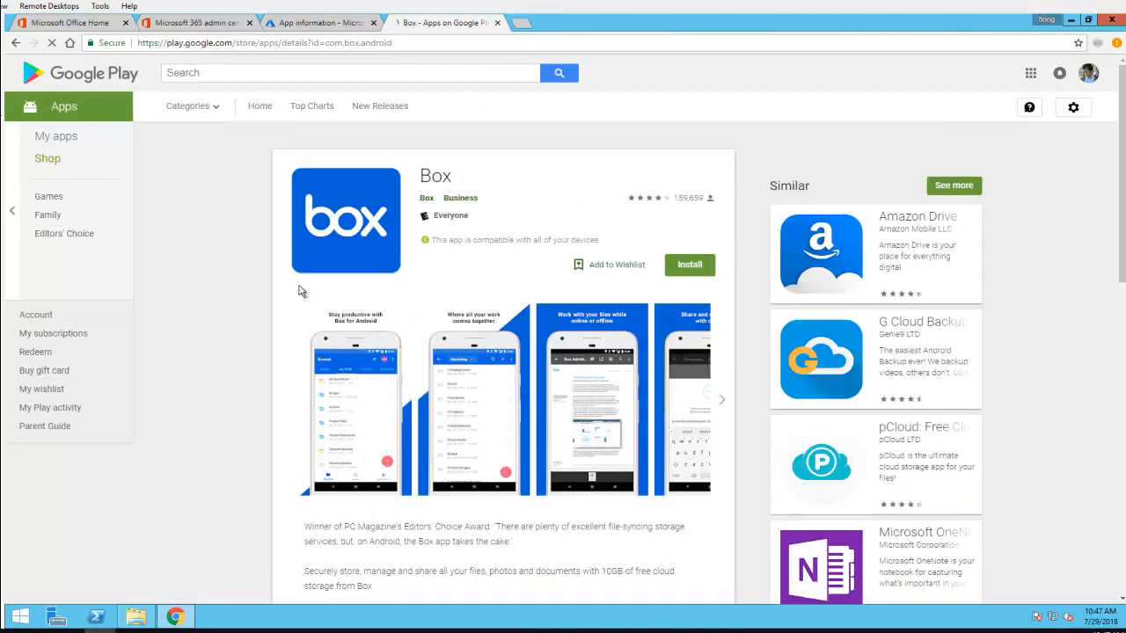
Copy the web address of the Box app's page and return to the Intune app information form
click(418, 43)
key(ctrl+c)
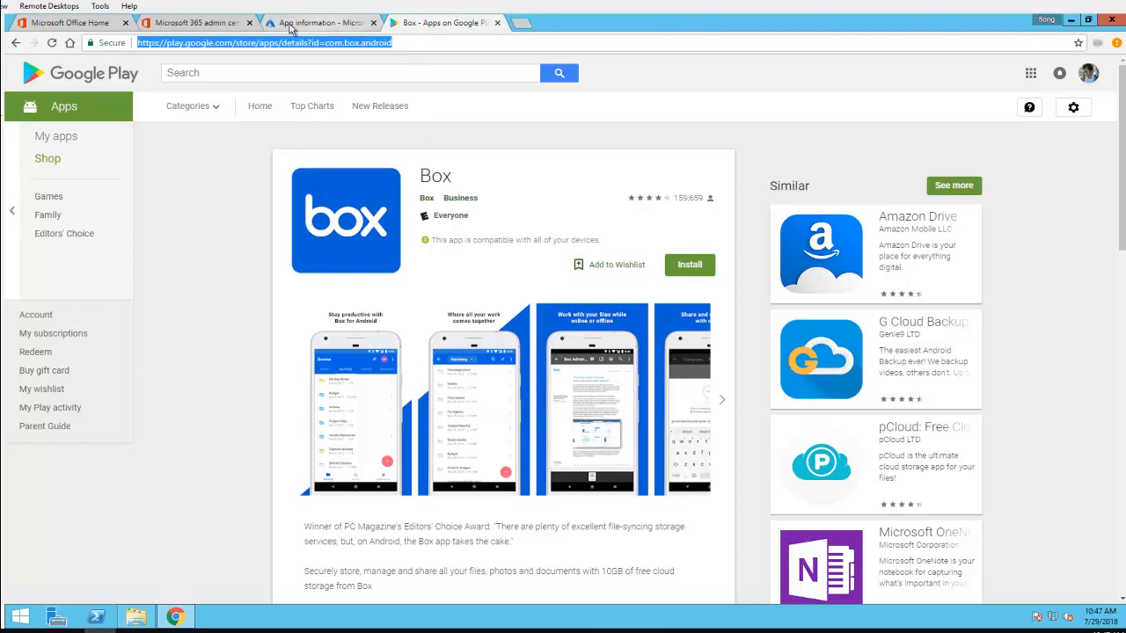
drag(309, 32, 251, 32)
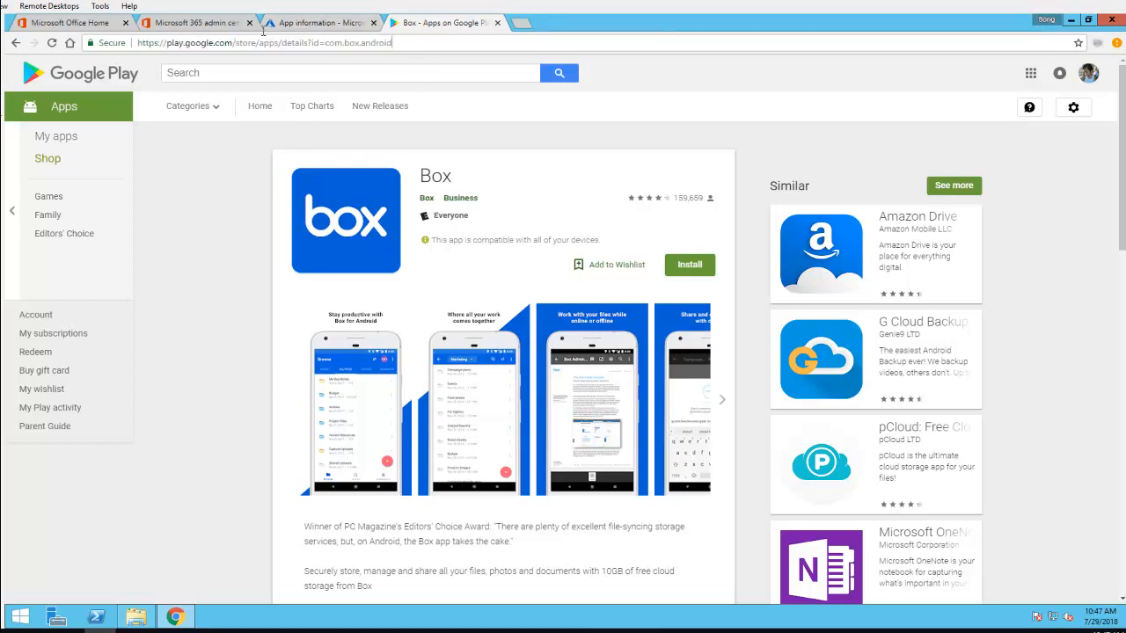
click(441, 44)
click(360, 24)
Enter "Box" as the publisher and paste the copied Google Play address as the Appstore URL
click(981, 227)
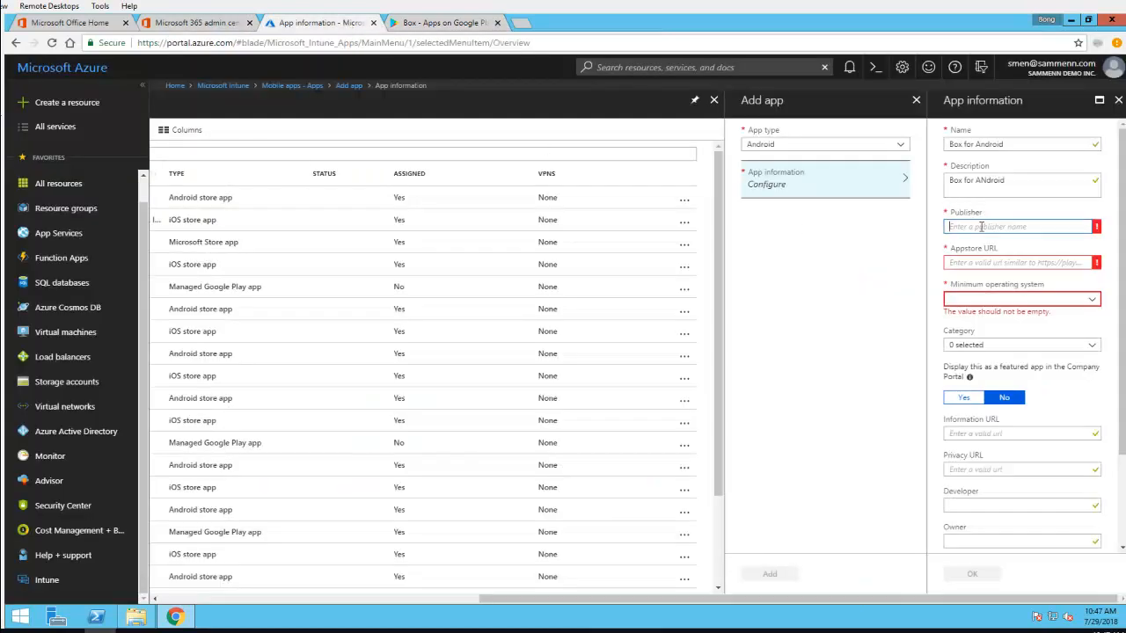
text(Box)
click(974, 262)
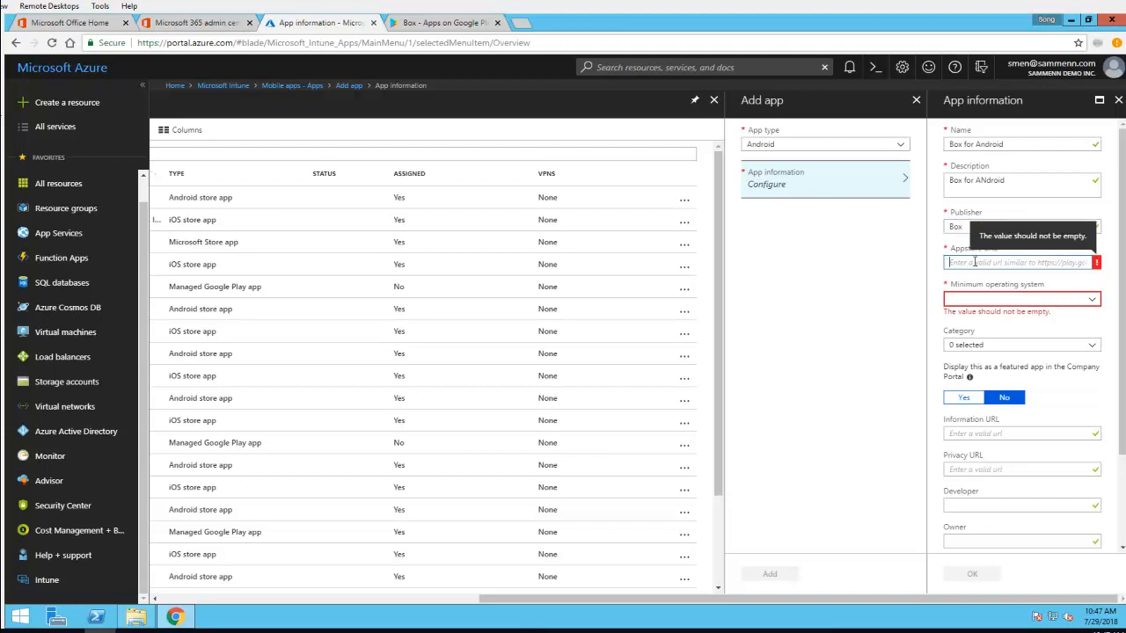
key(ctrl+v)
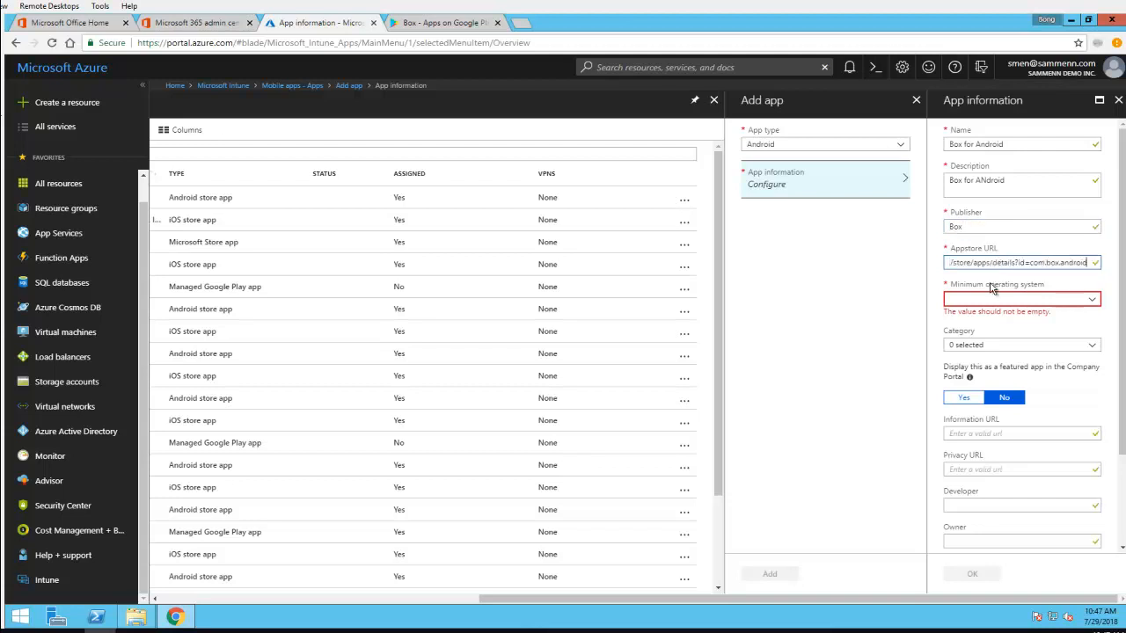
Set the minimum operating system to Android 4.0 (Ice Cream Sandwich), leaving the category unselected
click(978, 302)
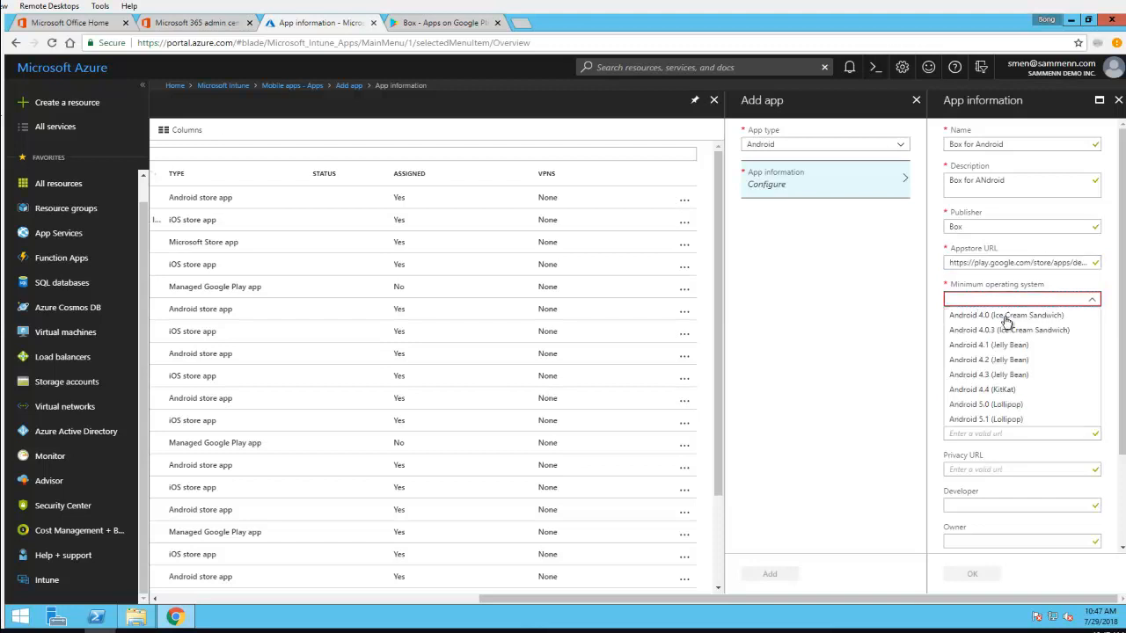
click(1007, 317)
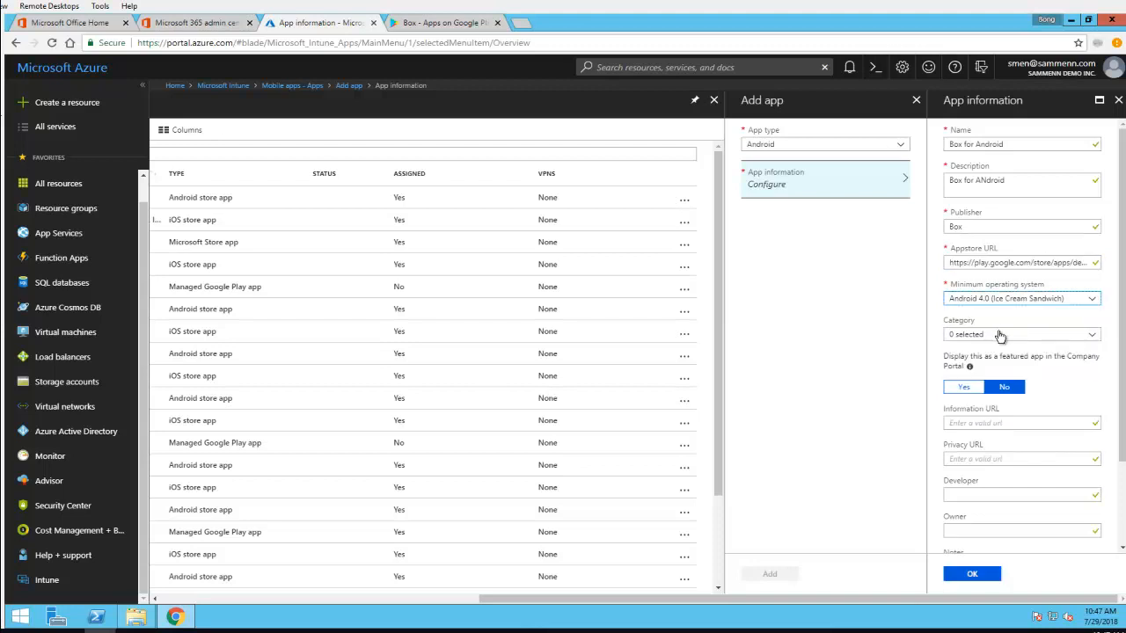
click(1001, 335)
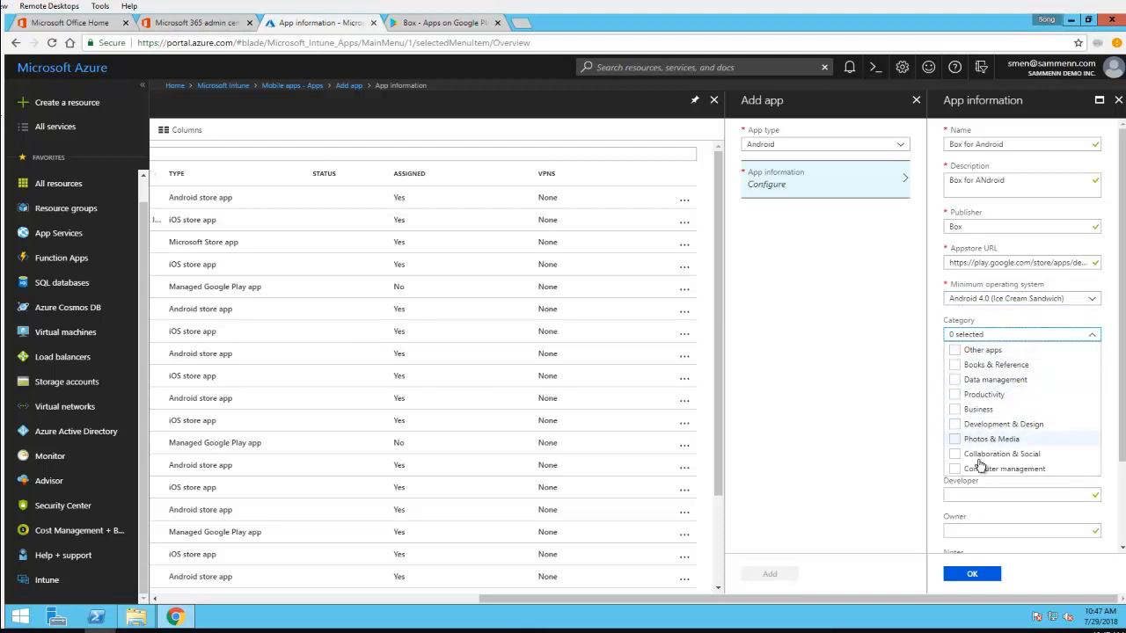
click(1005, 321)
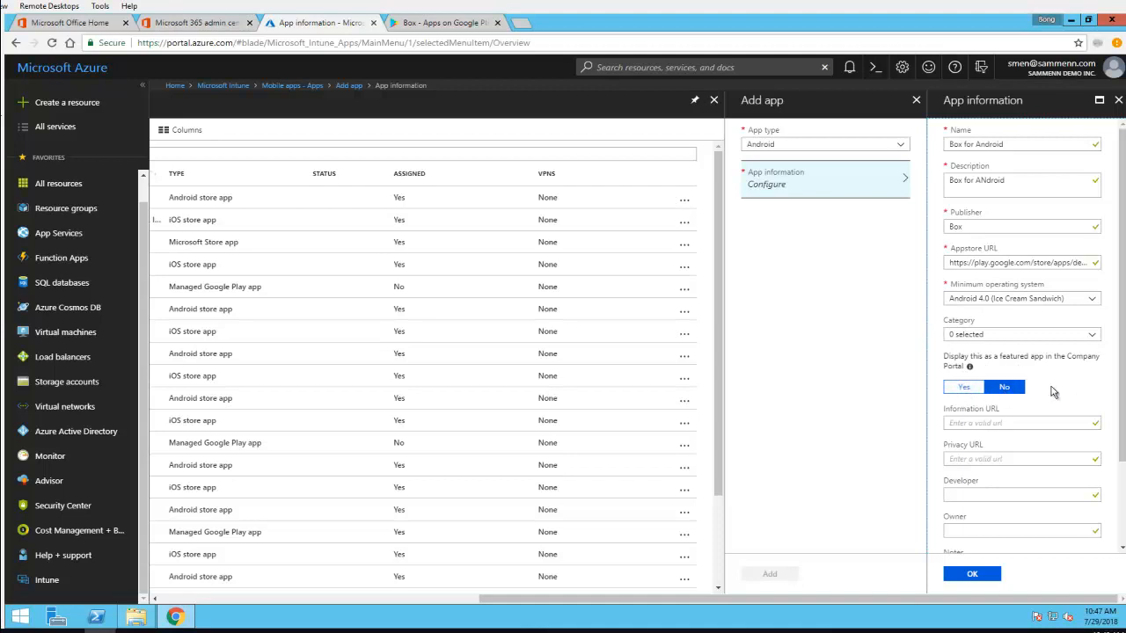
Check the optional logo setting without choosing an image, accept the app information and add the app
scroll(1065, 387, down, 1)
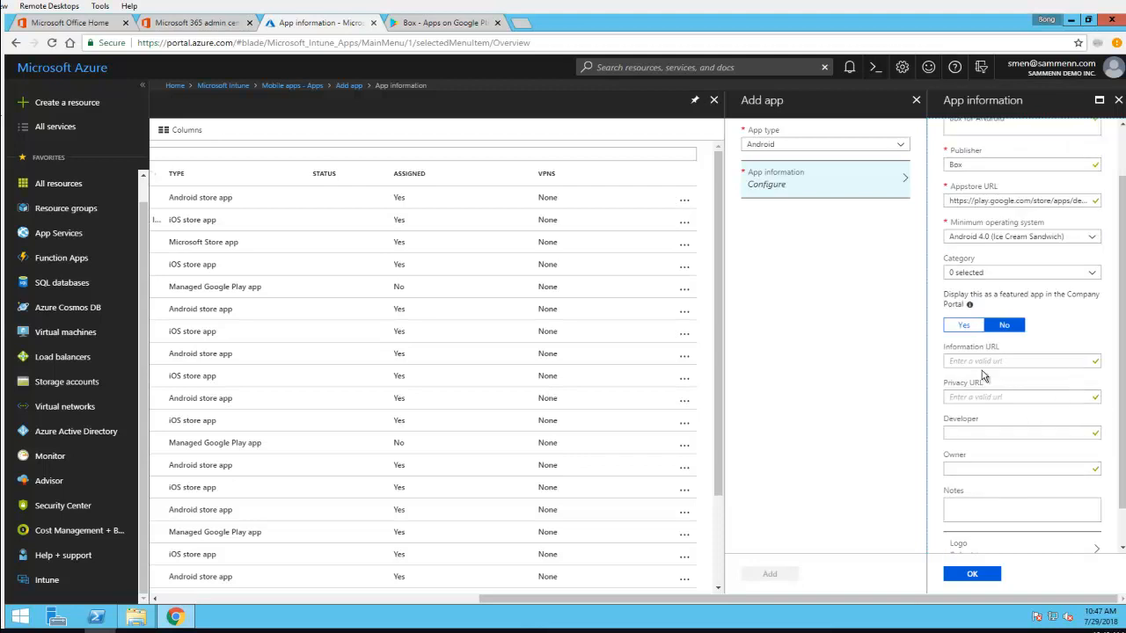
scroll(1000, 368, down, 1)
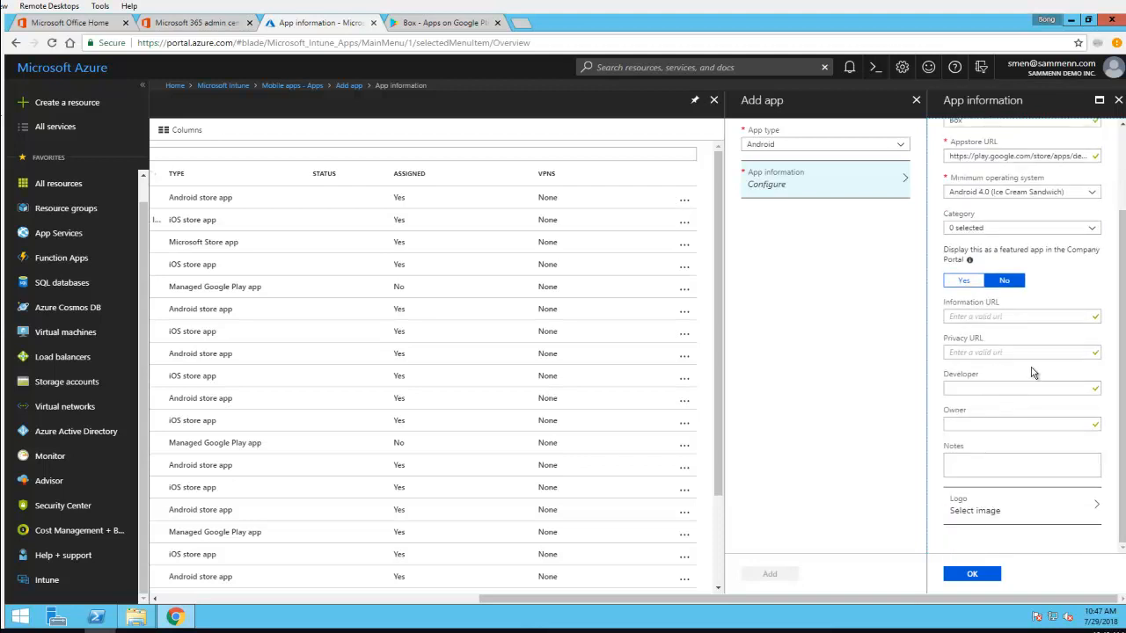
click(1028, 508)
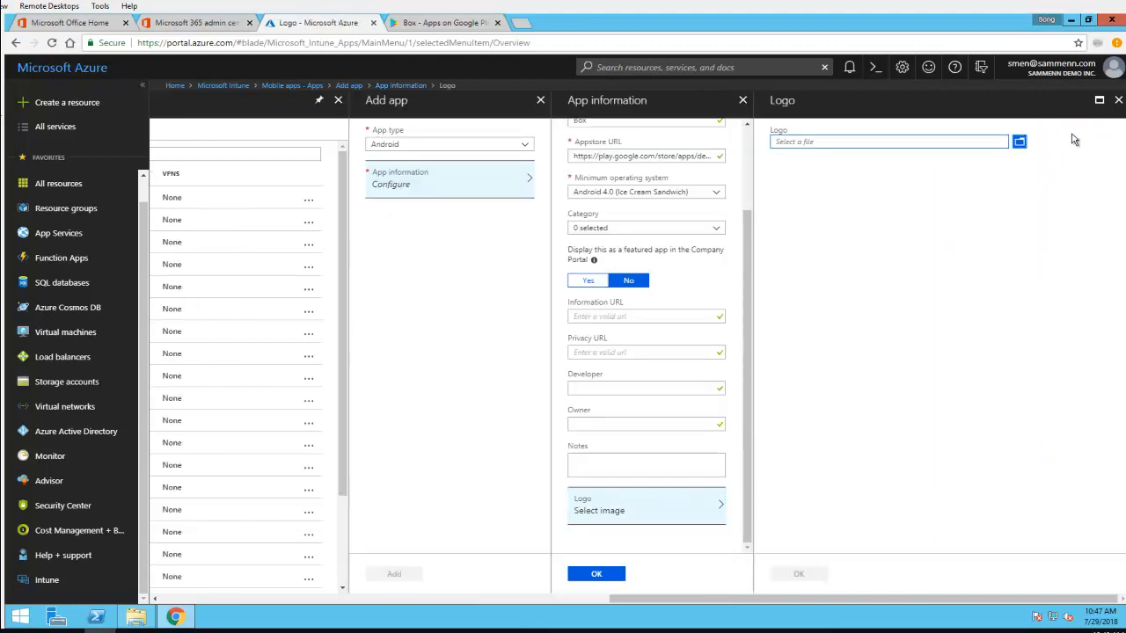
click(1116, 103)
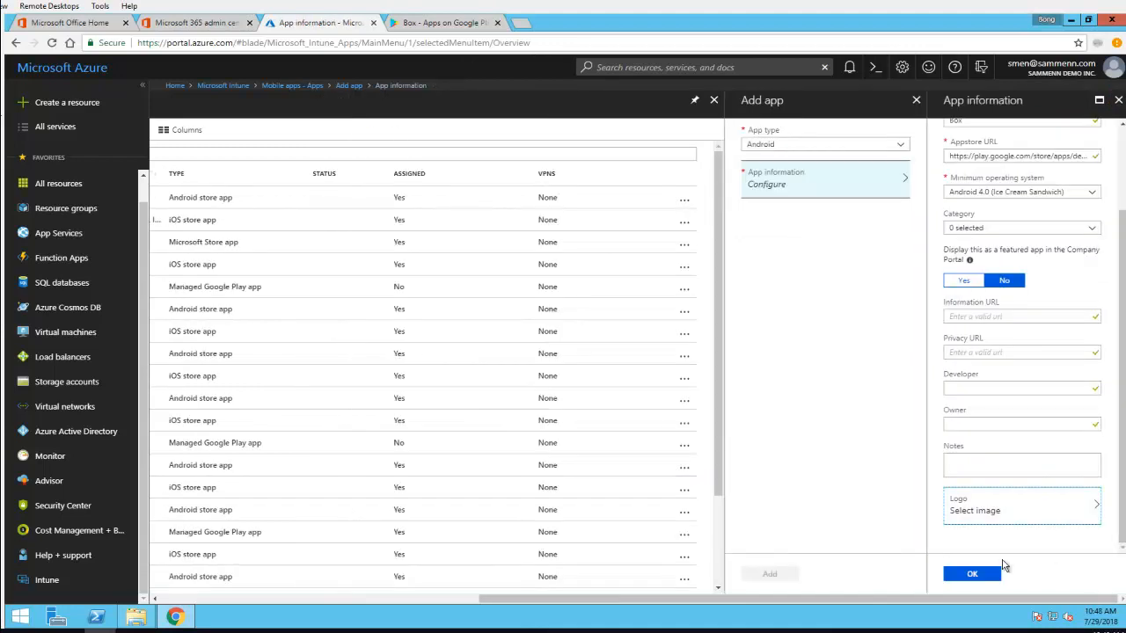
click(975, 574)
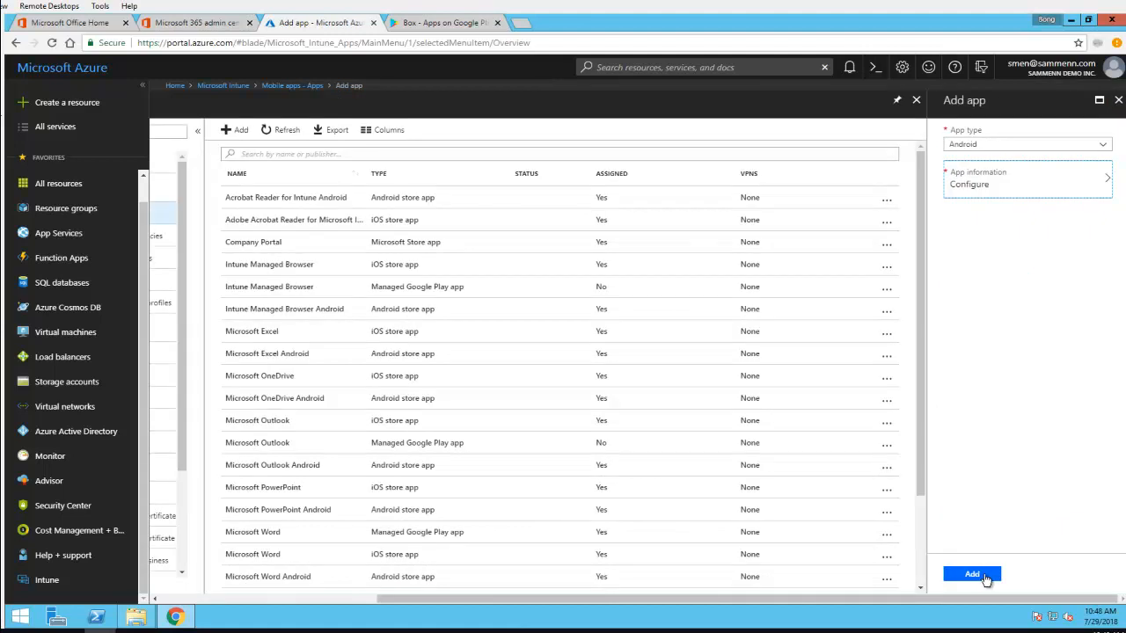
click(985, 577)
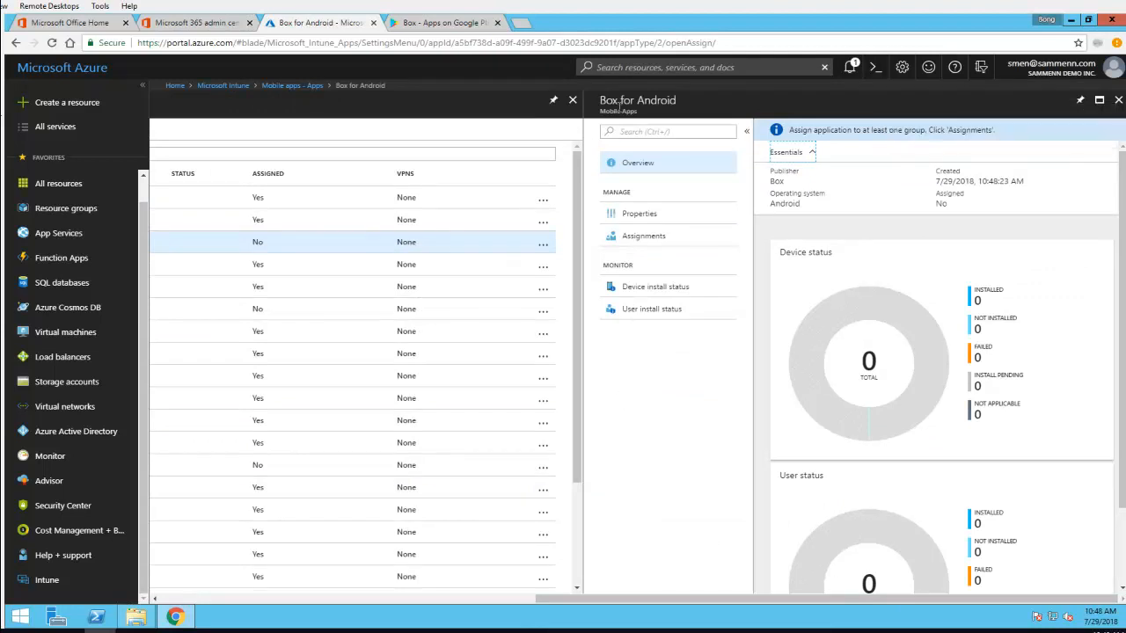
Open the properties of Box for Android and review its app information
drag(682, 103, 599, 105)
click(647, 216)
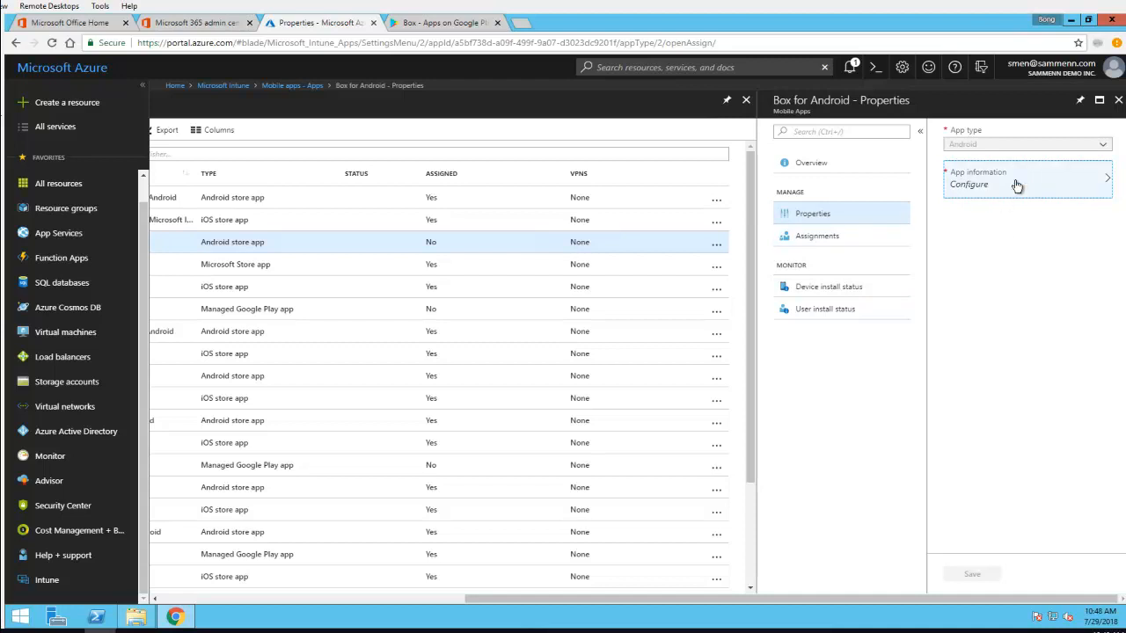
click(1016, 185)
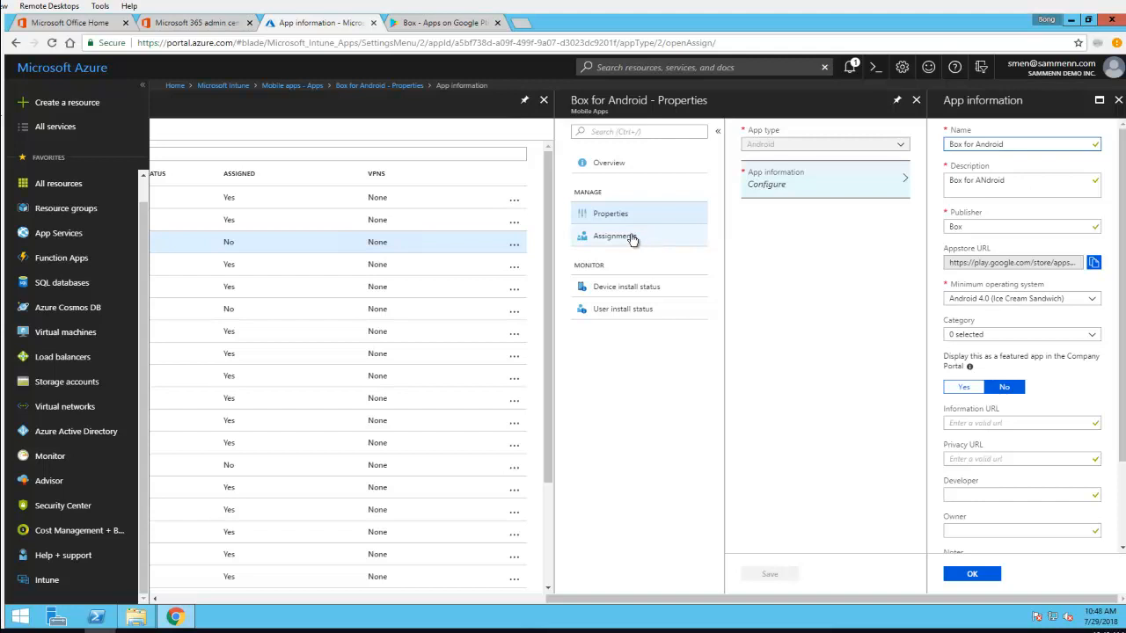
click(971, 574)
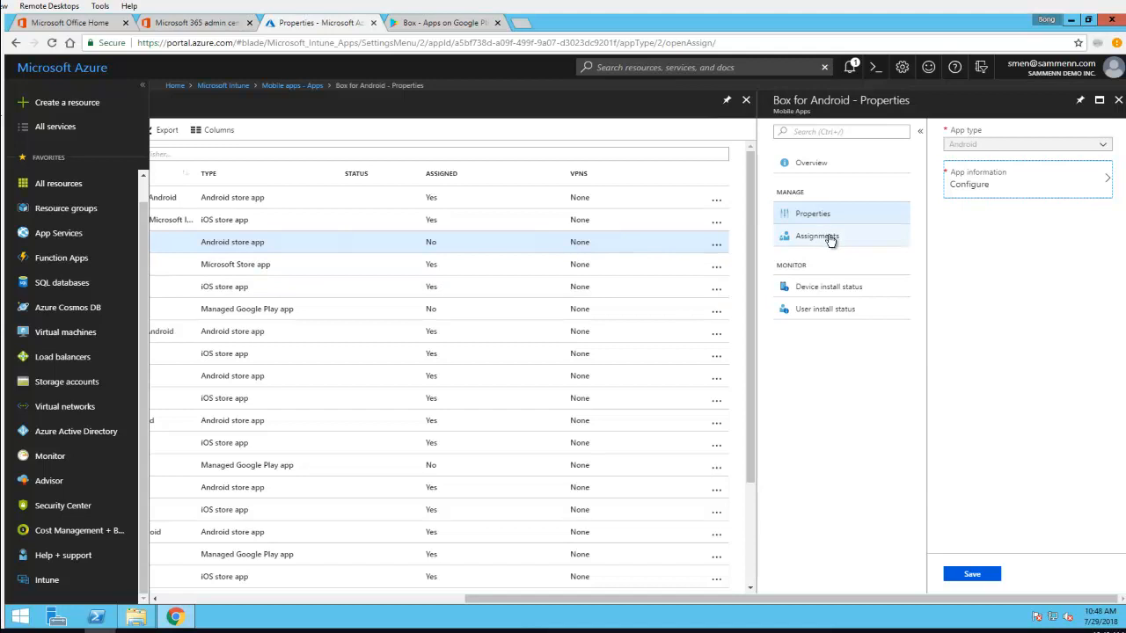
Start a new group assignment for Box for Android with the type "Available for enrolled devices"
click(830, 238)
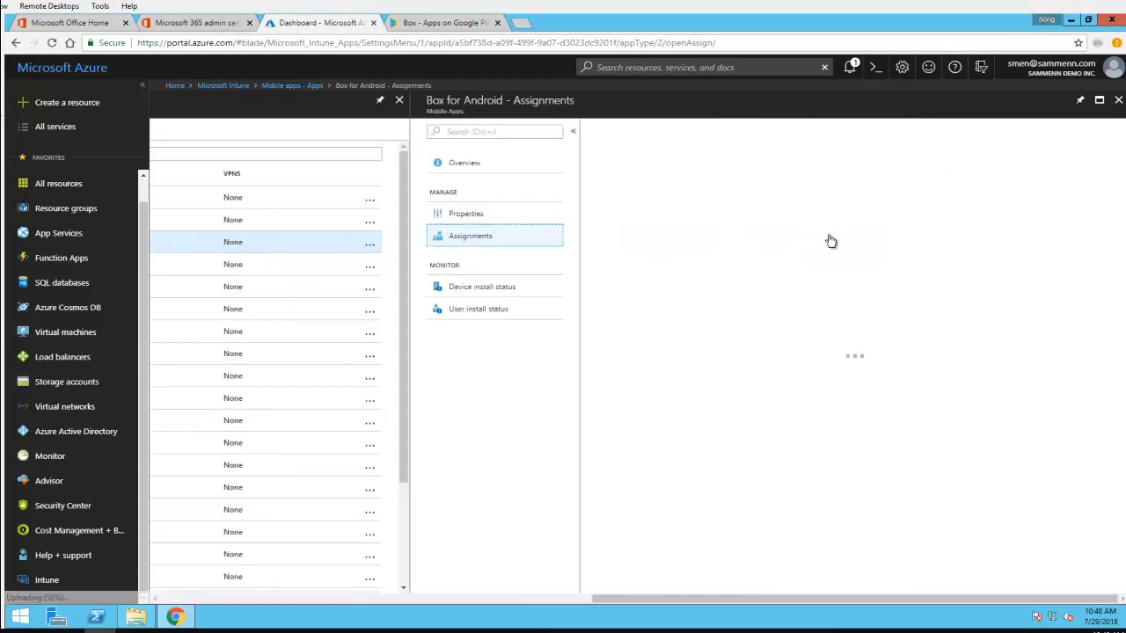
click(640, 173)
click(640, 173)
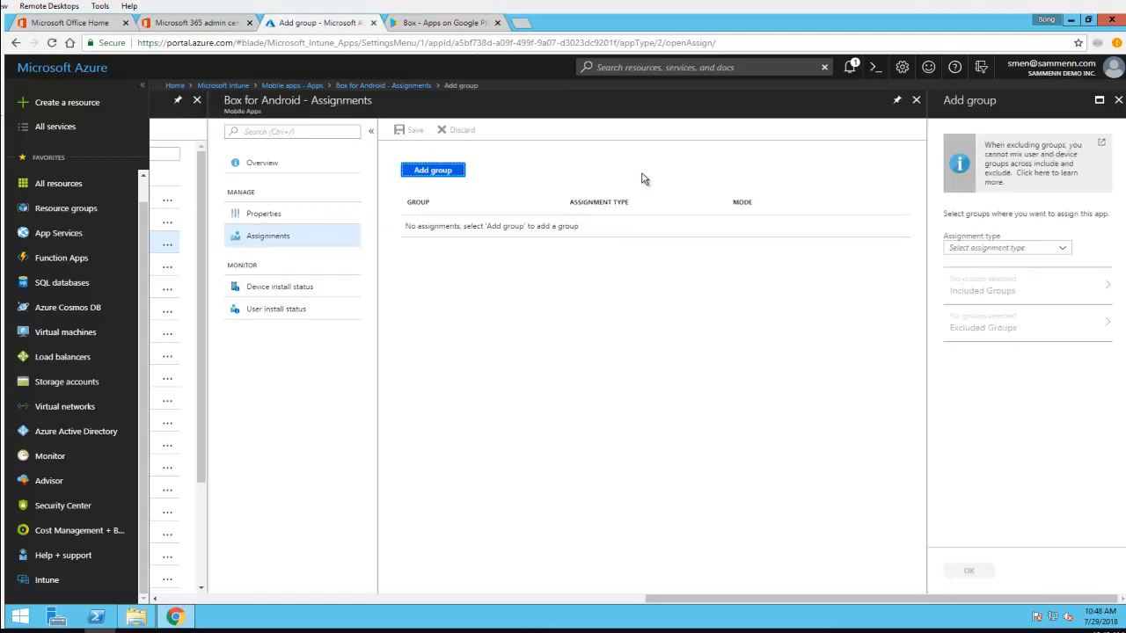
click(1014, 250)
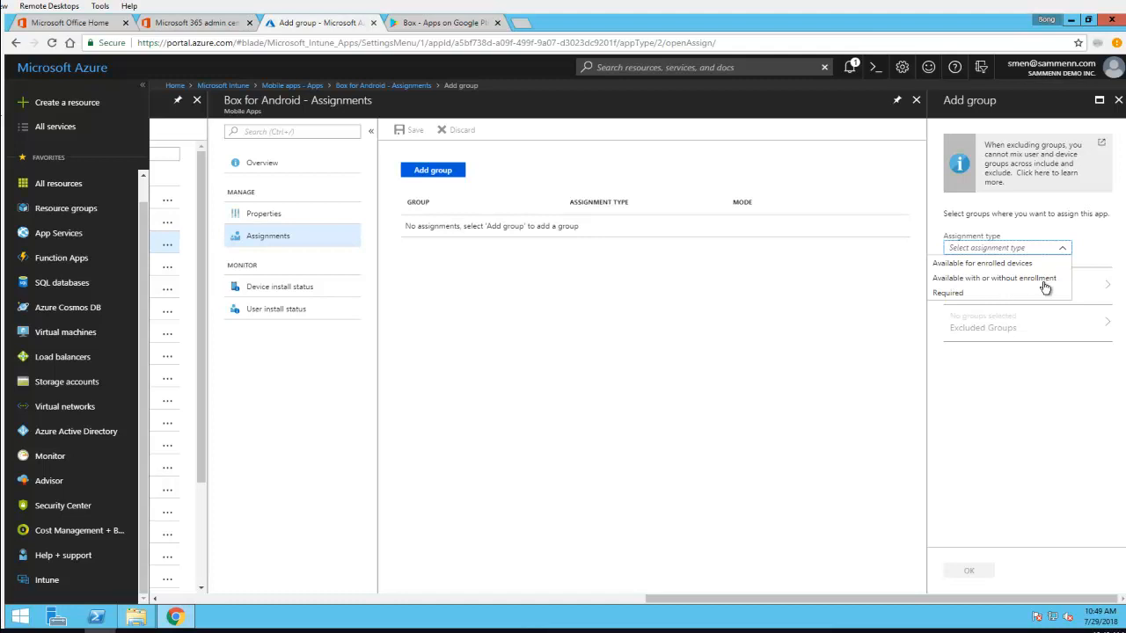
click(953, 265)
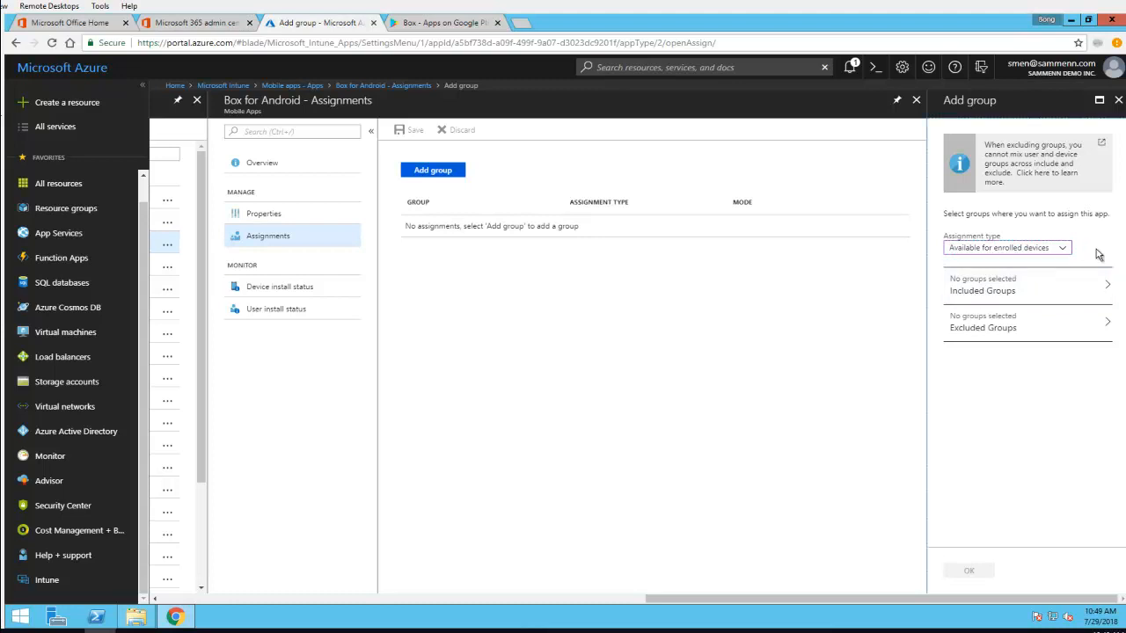
Search the groups for "intu" and add Intune Test Group Office365 Security Group as an included group of the assignment
click(995, 299)
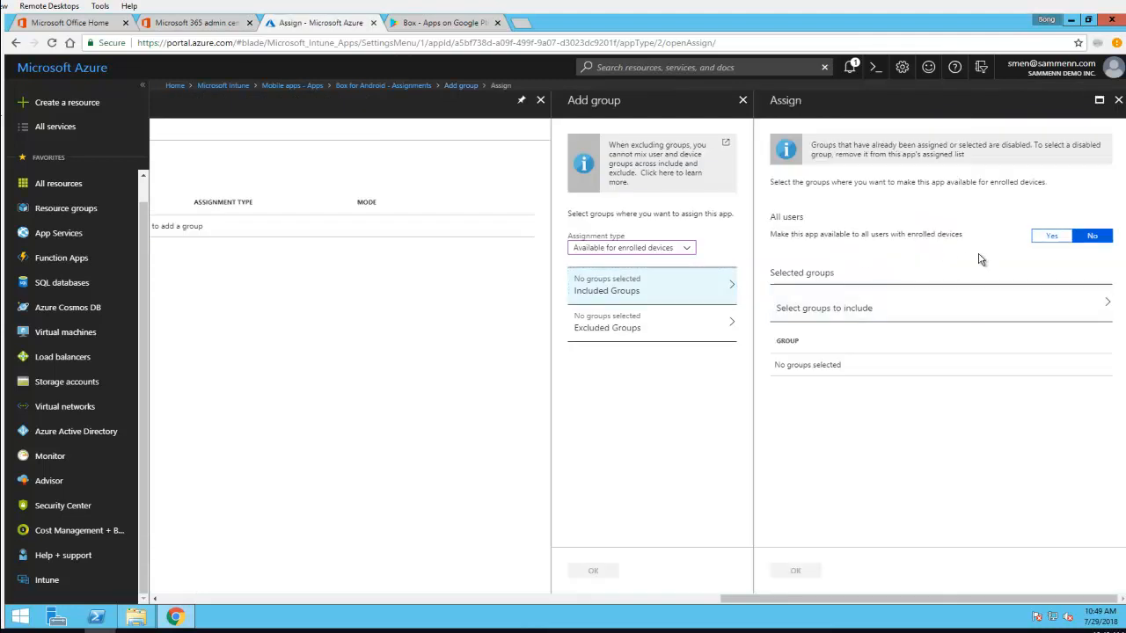
click(861, 310)
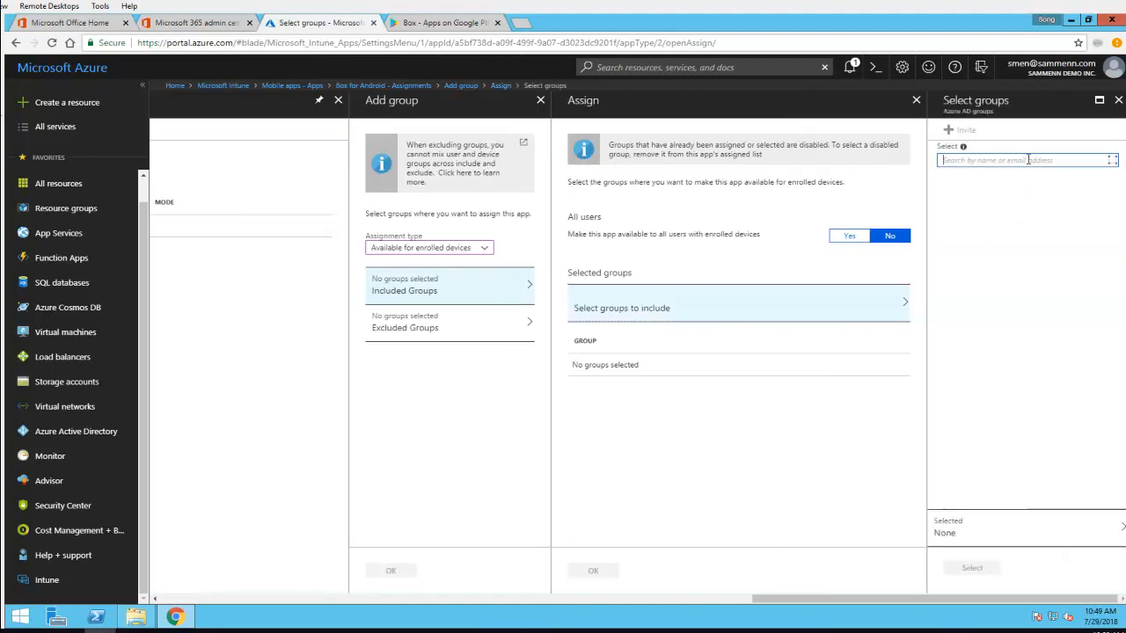
text(intu)
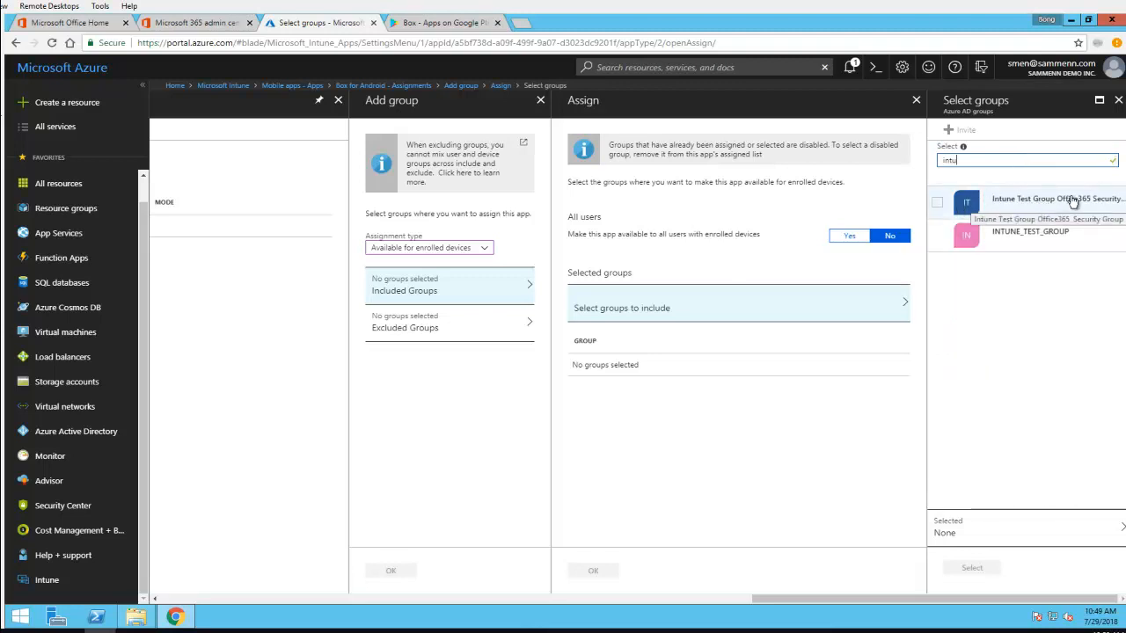
click(938, 206)
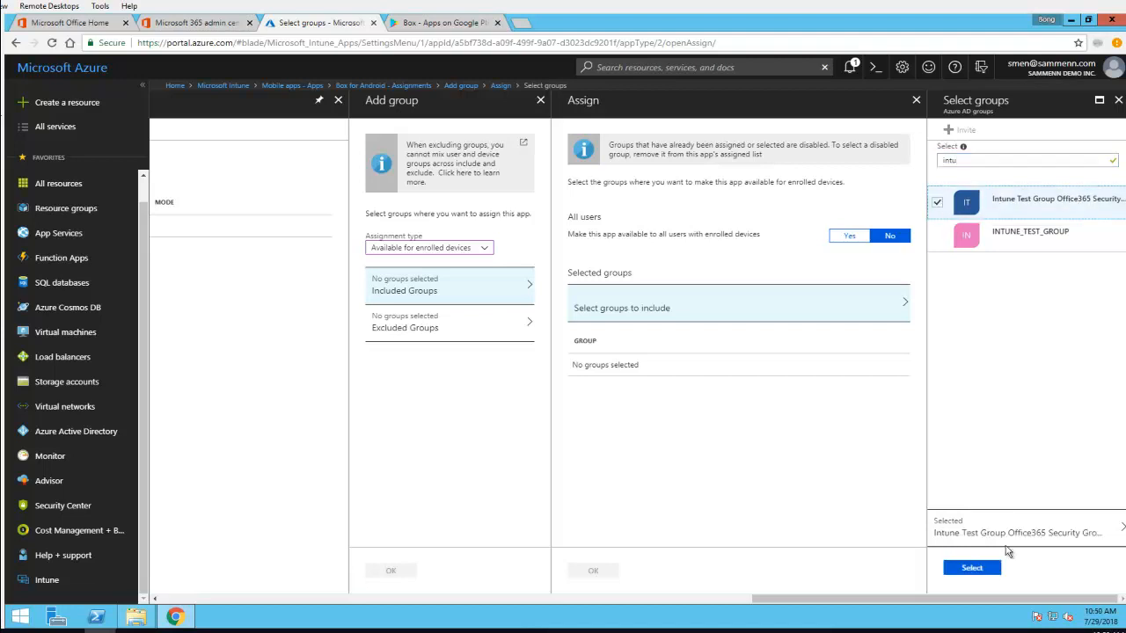
click(991, 568)
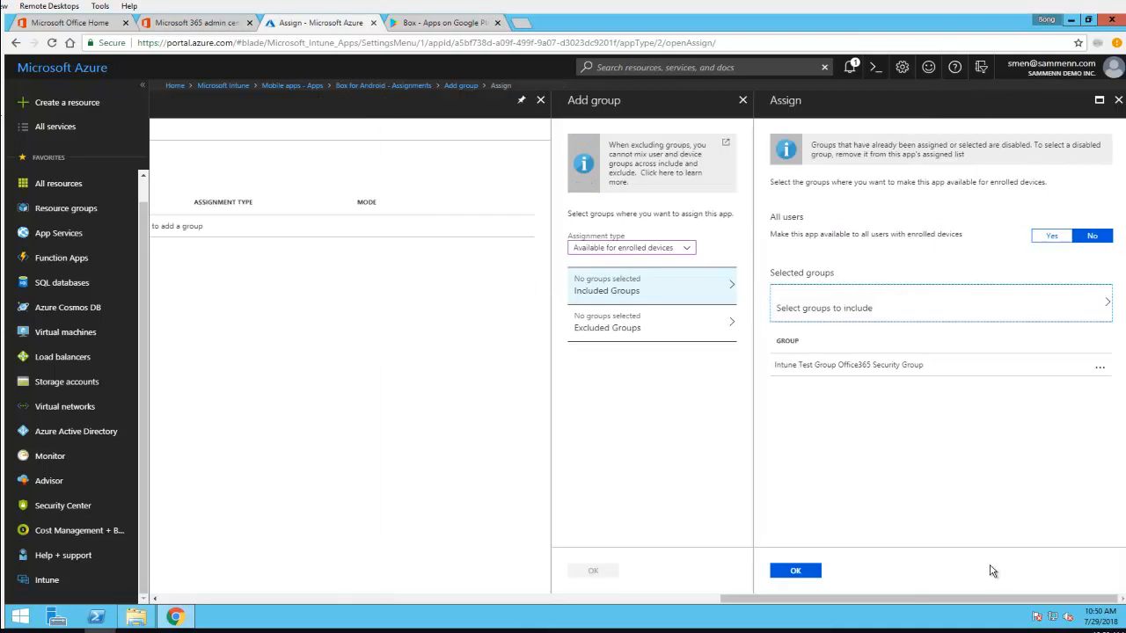
click(809, 571)
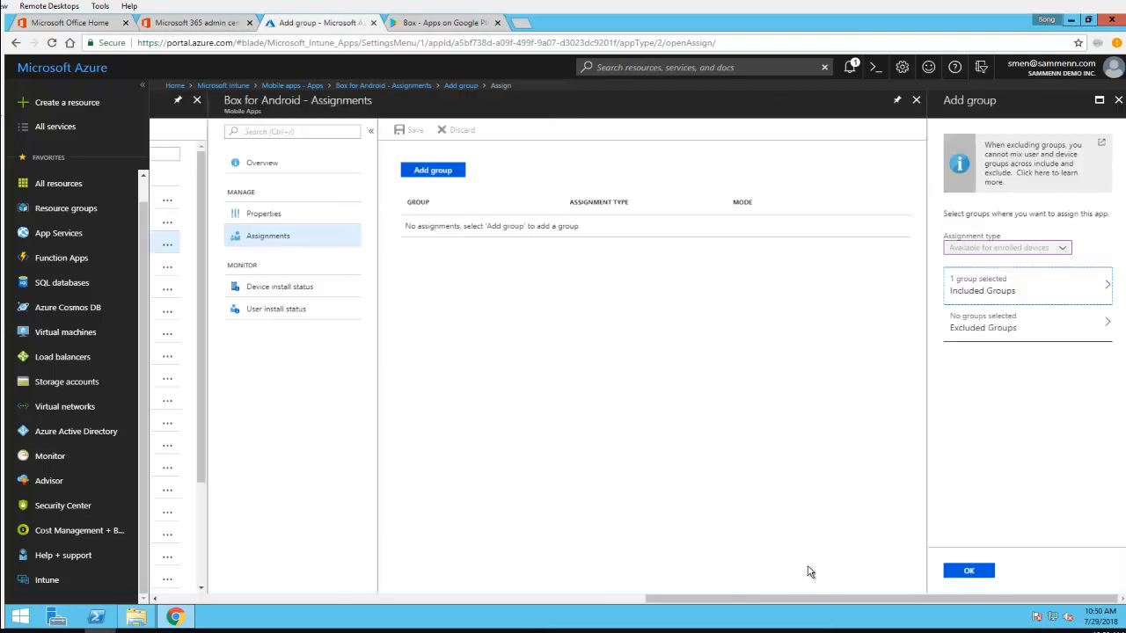
click(972, 572)
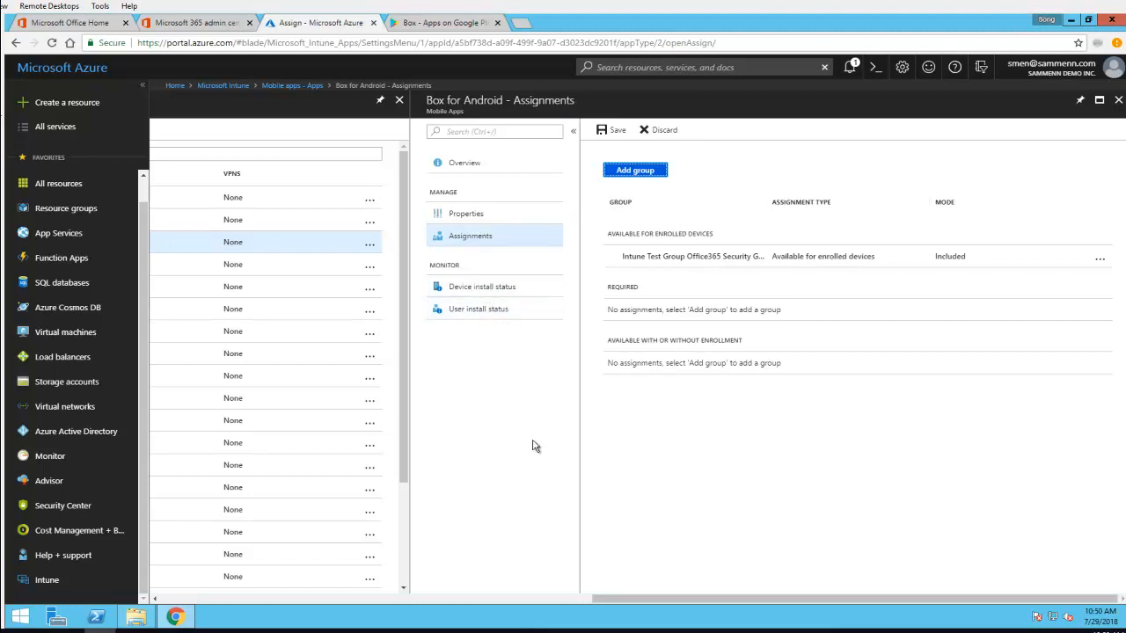
Save the new group assignment for Box for Android, declining to discard the unsaved changes
click(478, 292)
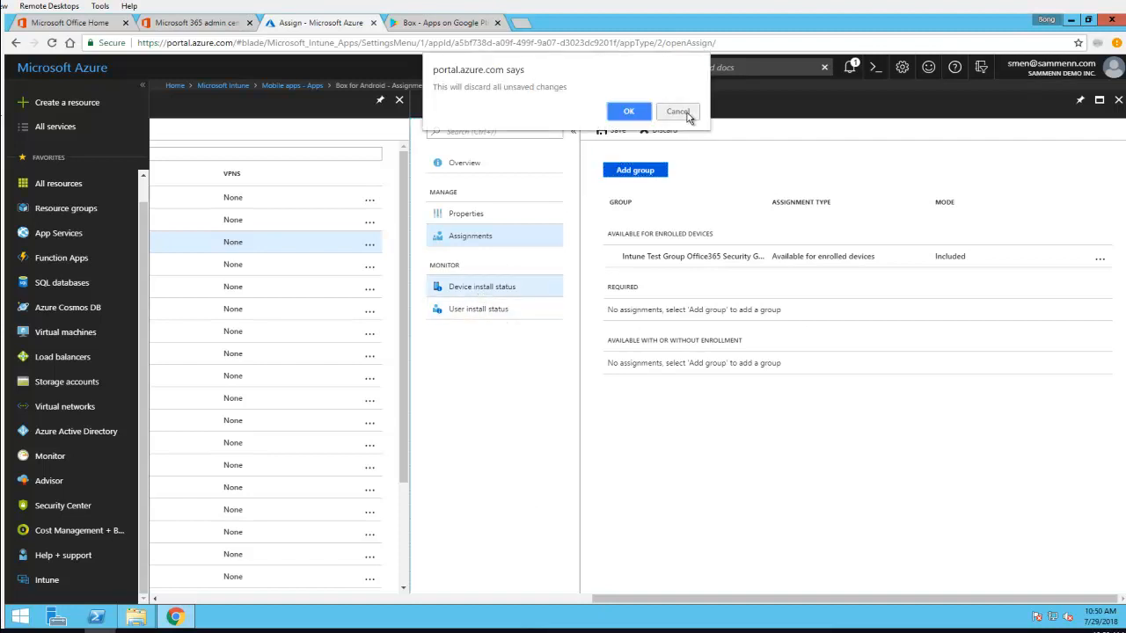
click(678, 112)
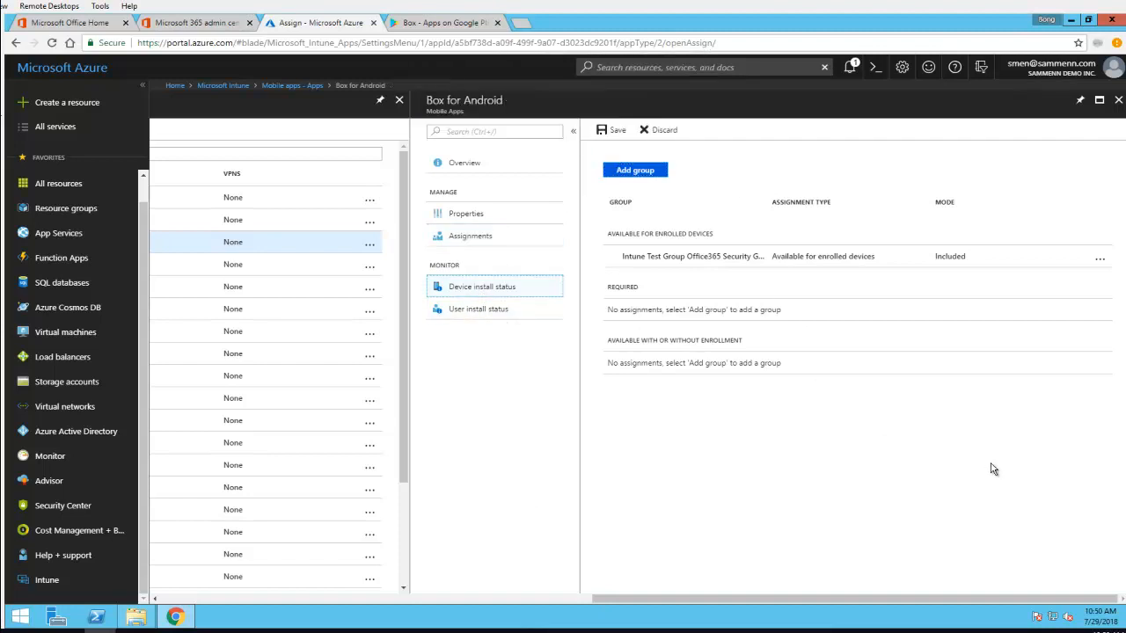
click(609, 131)
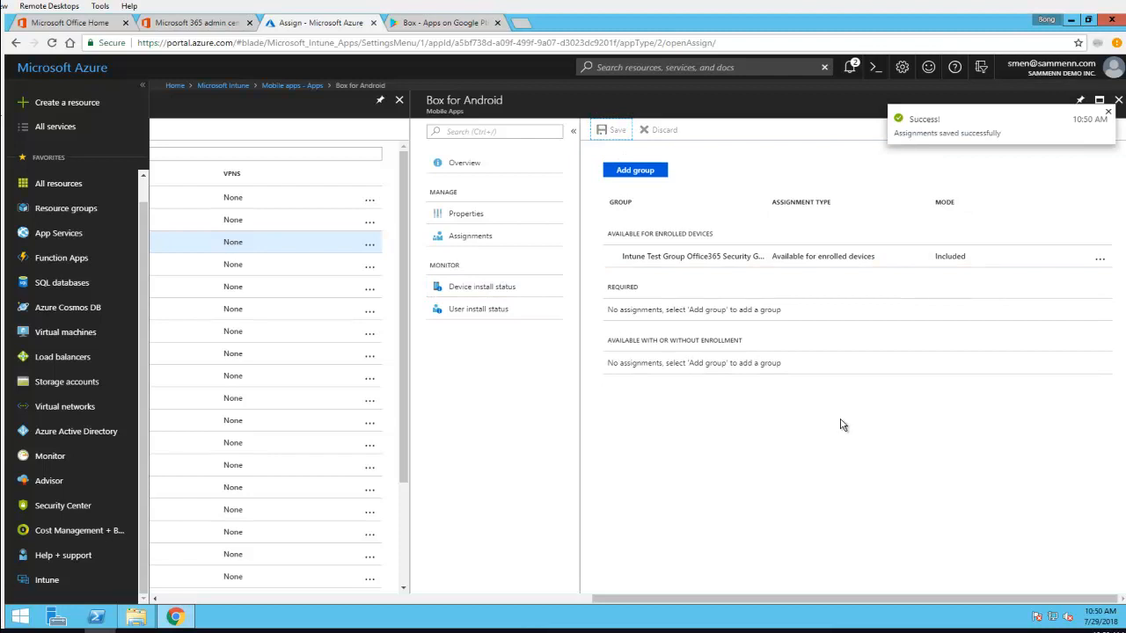
drag(600, 602, 559, 600)
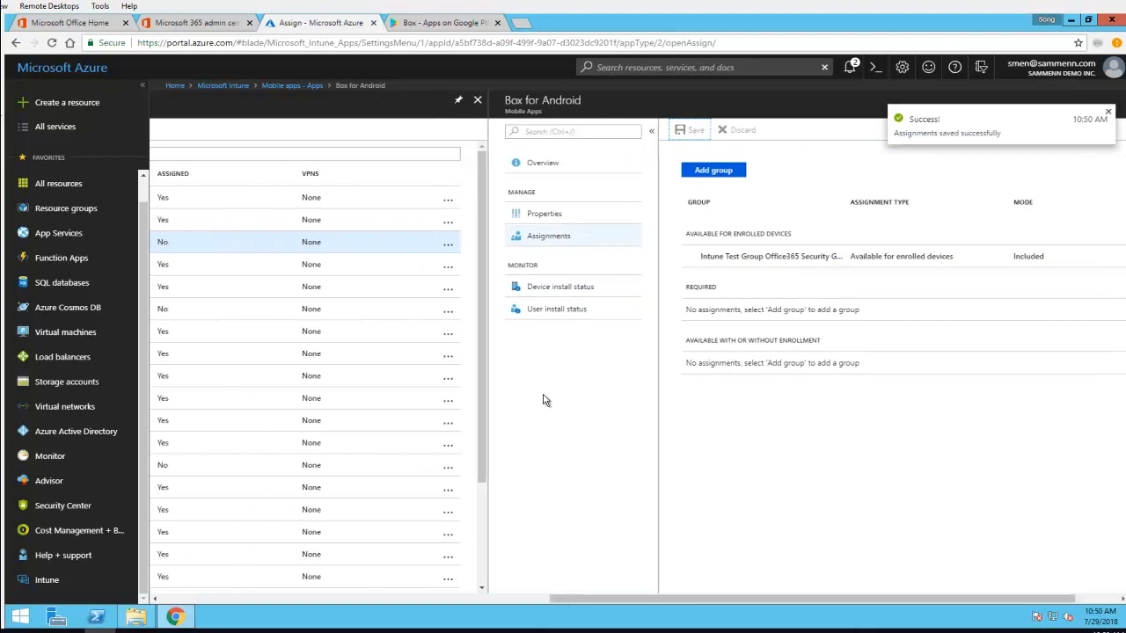
Check the assigned status of Box for Android in the mobile apps list against its group assignments
click(481, 602)
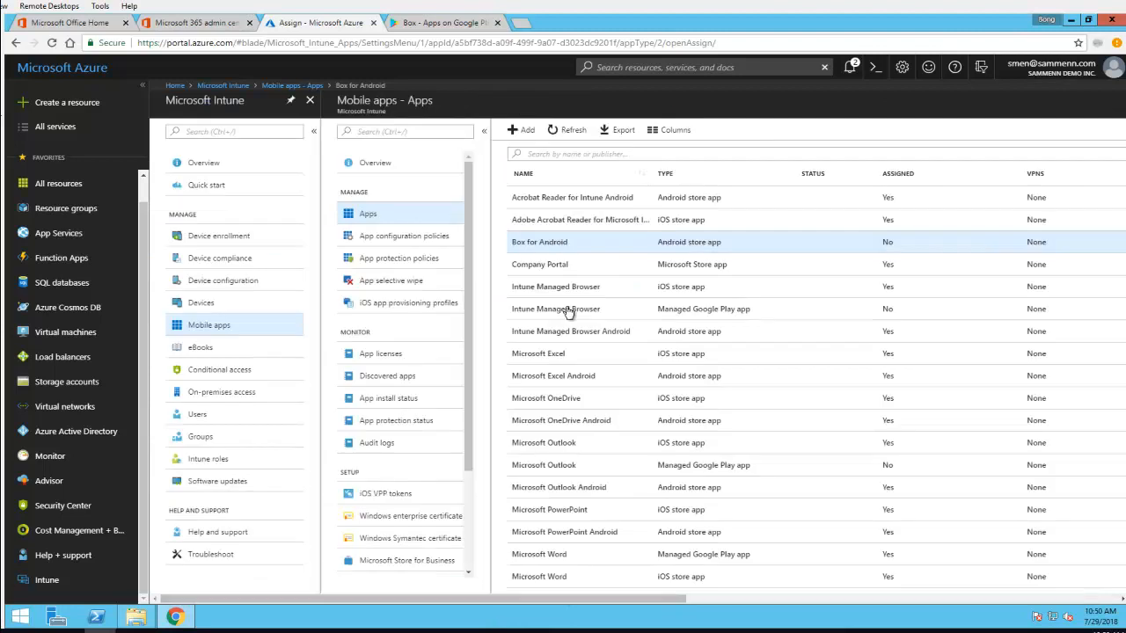
click(566, 244)
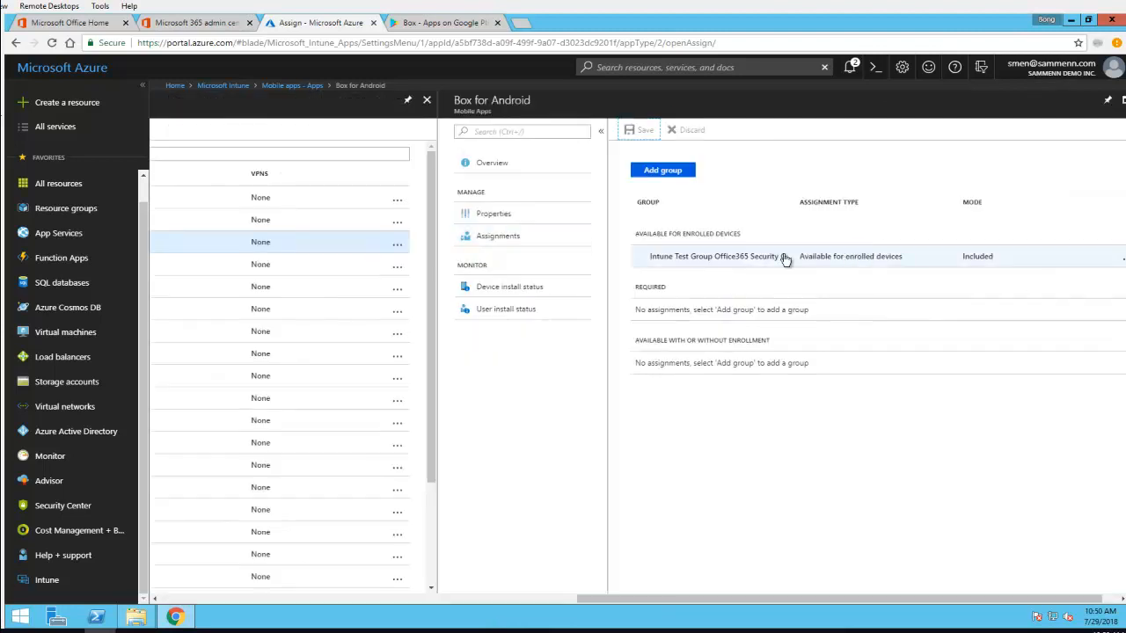
click(544, 603)
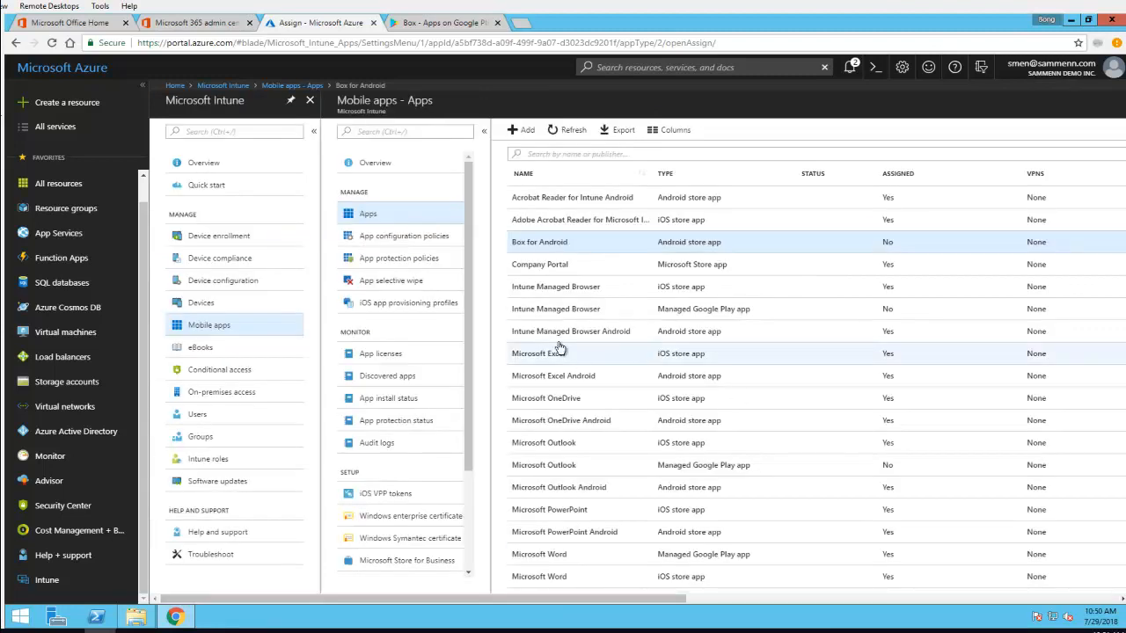
click(889, 249)
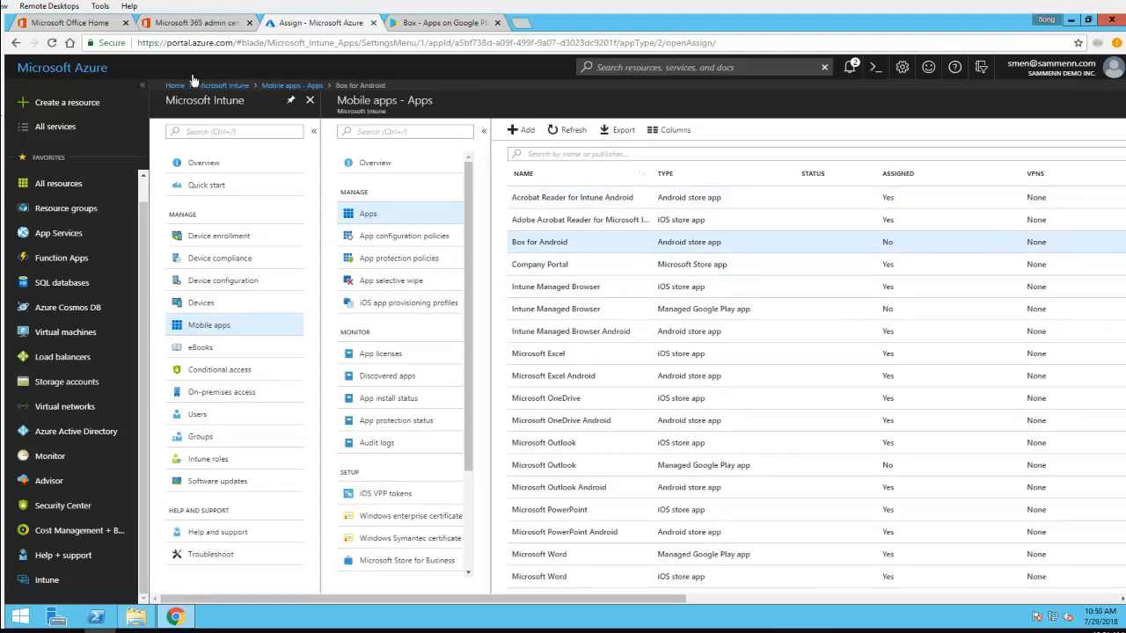
Reload the portal, close the Box for Android assignments and reopen the Intune mobile apps list
click(52, 42)
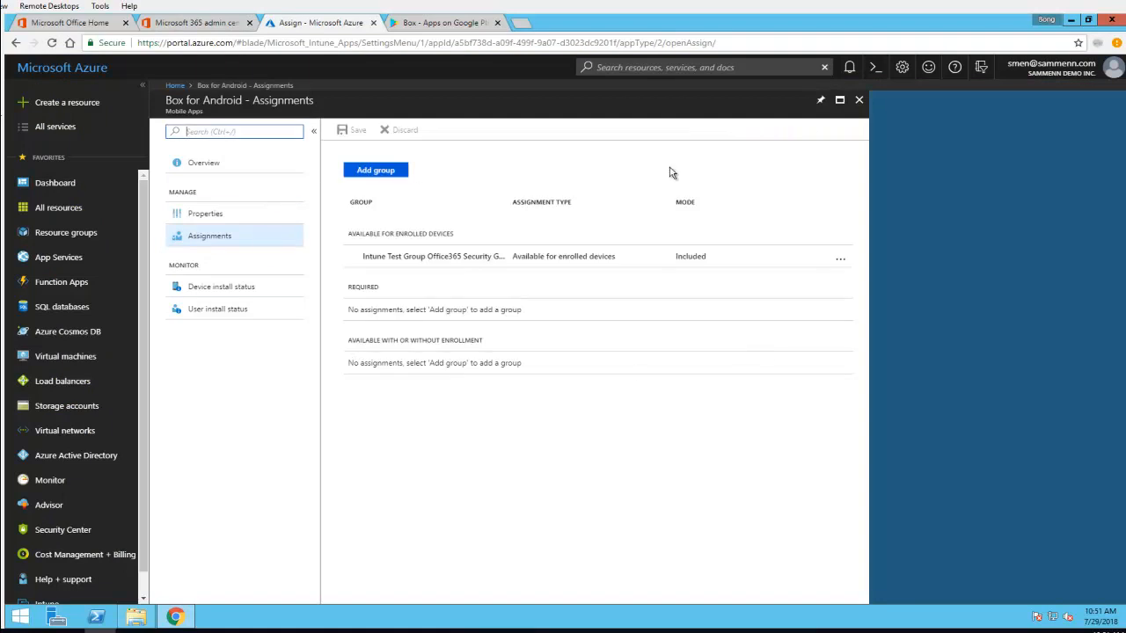
click(858, 99)
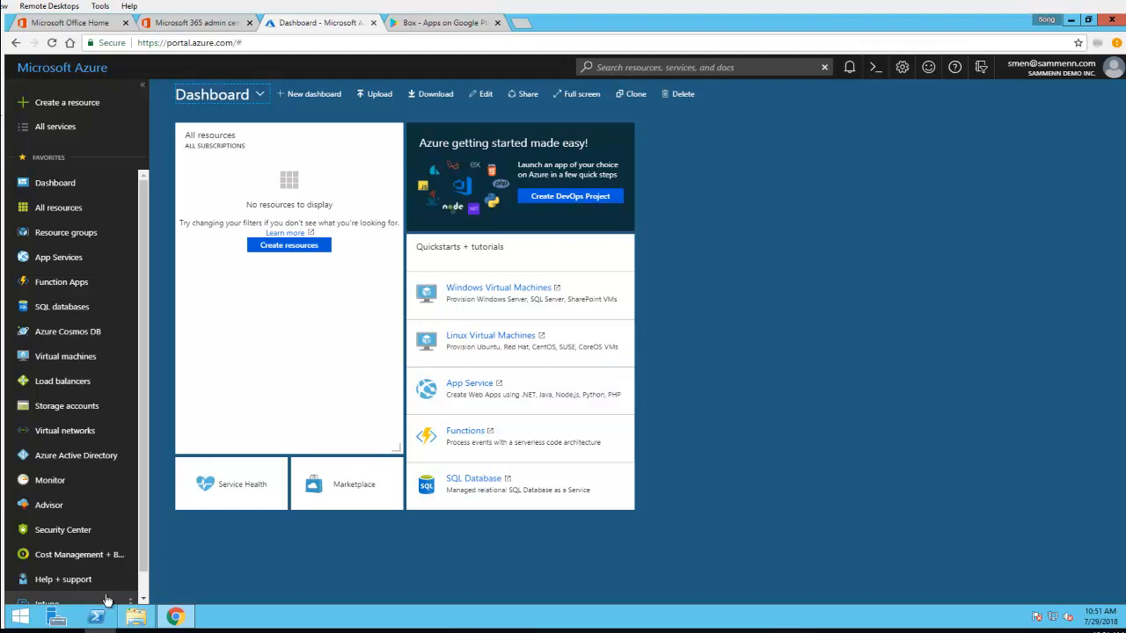
scroll(96, 589, down, 1)
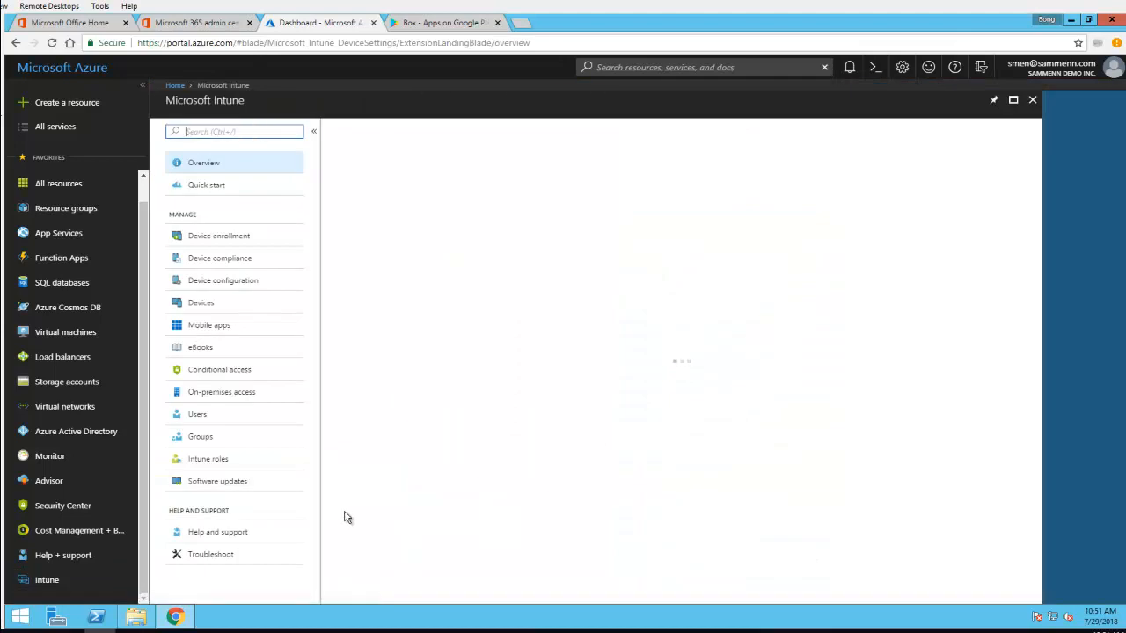
click(221, 327)
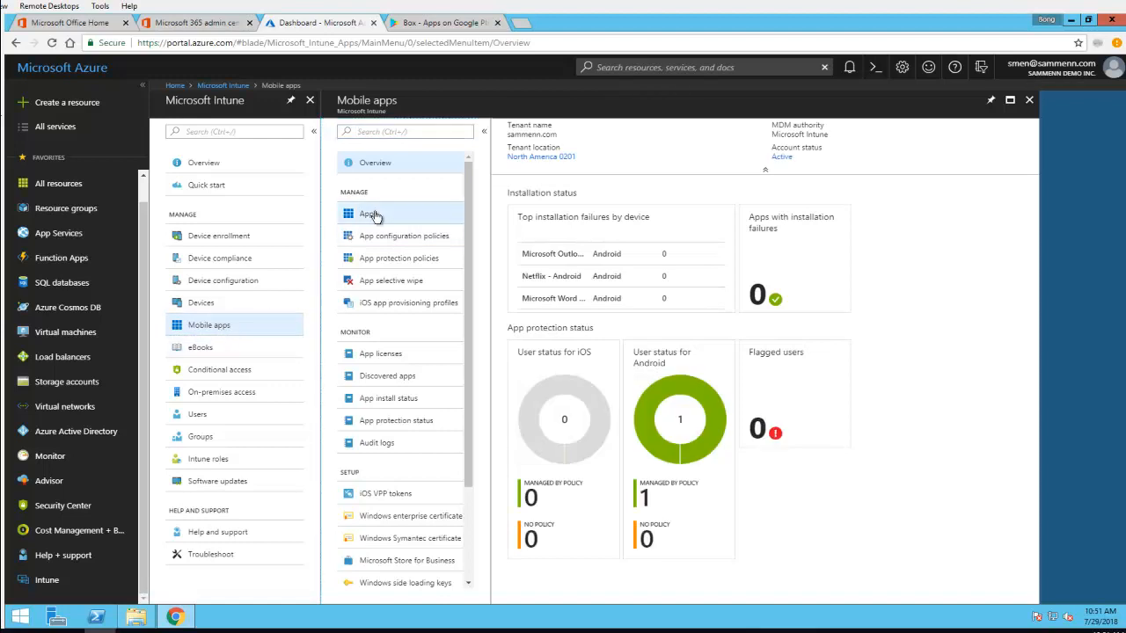
click(370, 214)
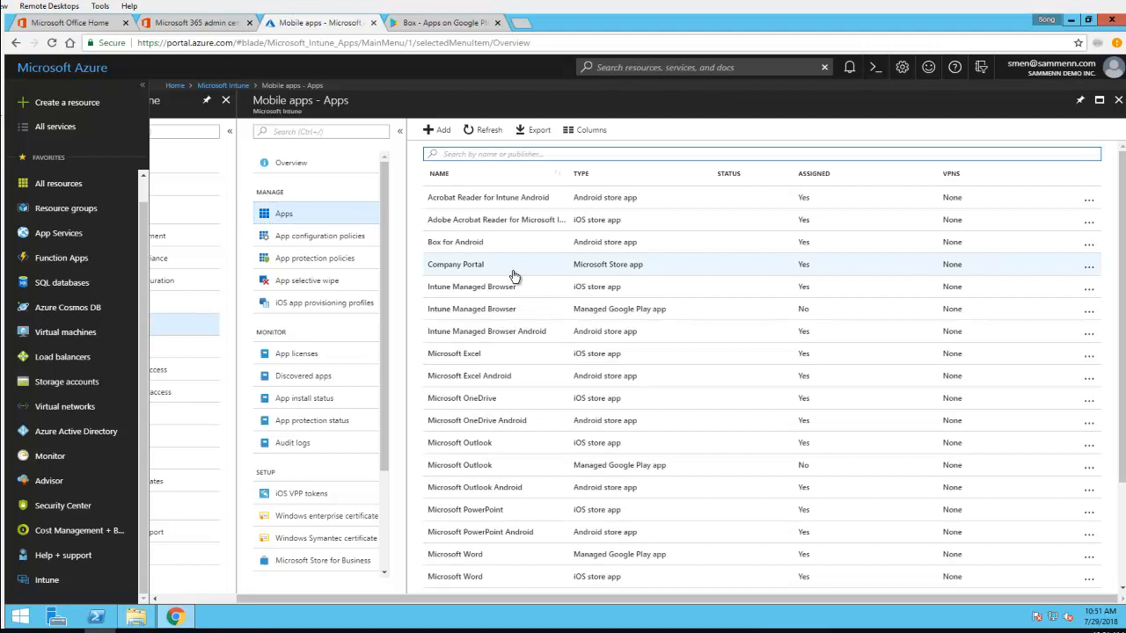
Open the Box for Android overview and review its assigned status alongside the other apps in the list
click(469, 249)
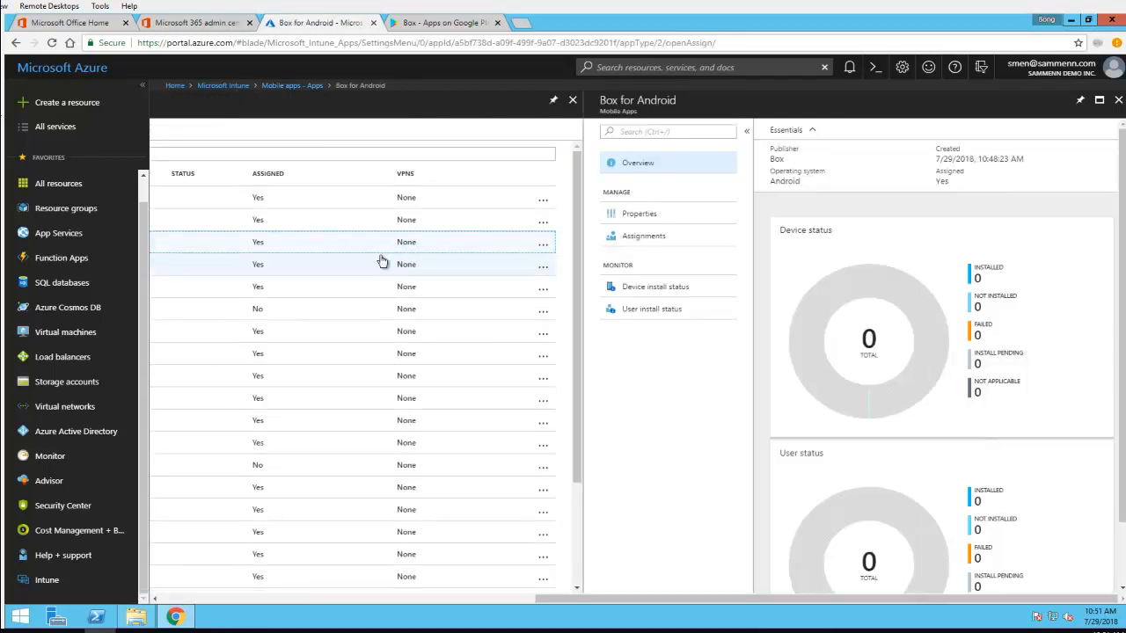
click(437, 600)
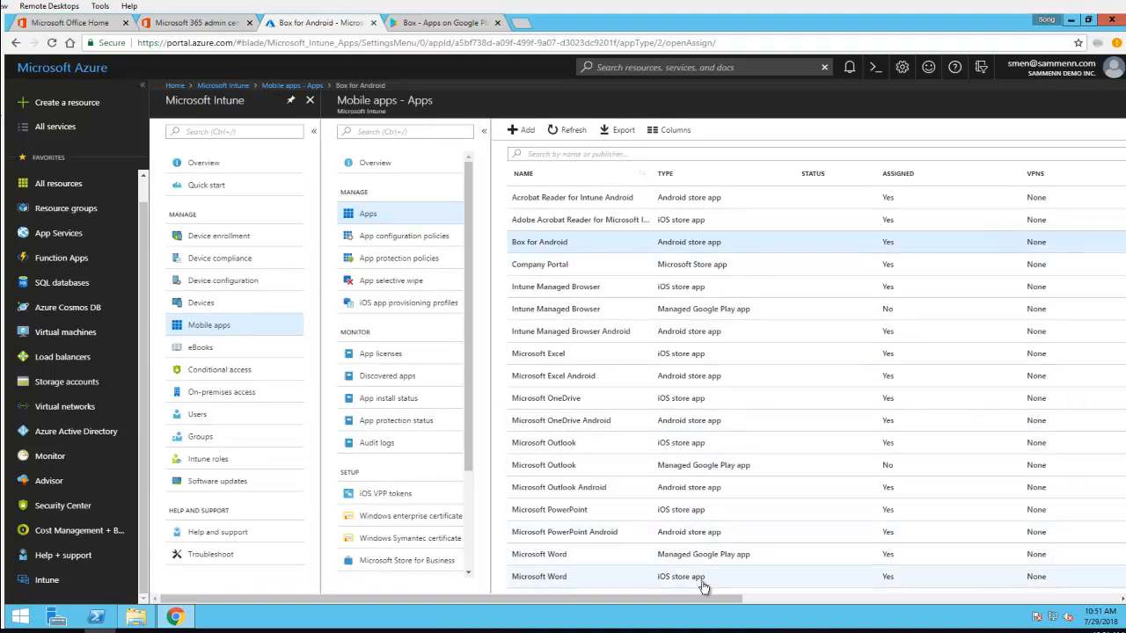
scroll(704, 589, down, 3)
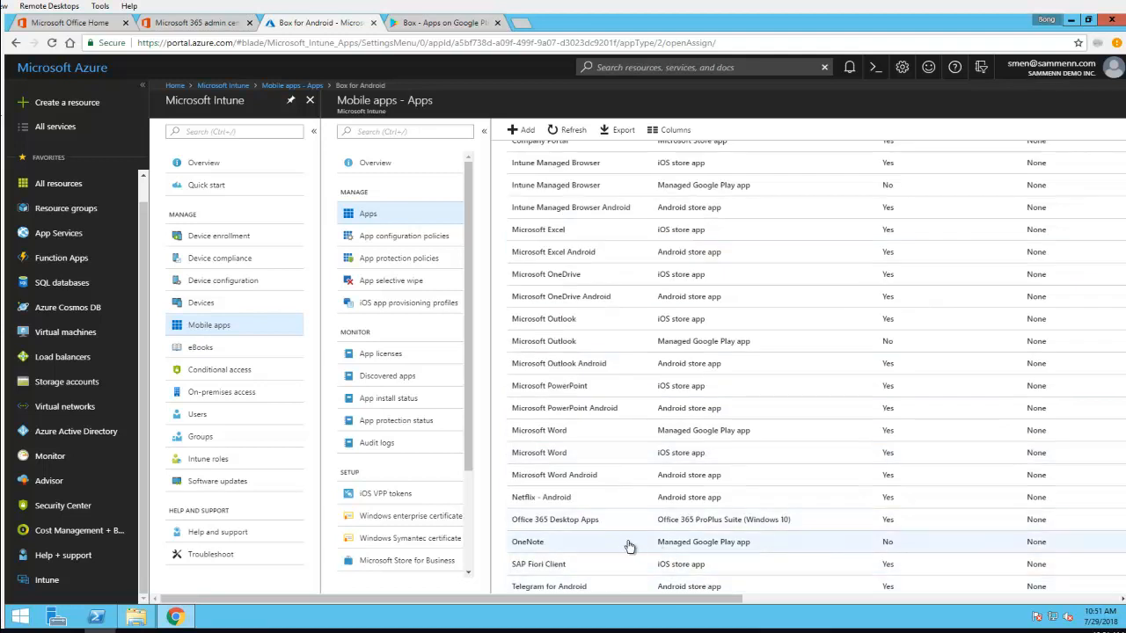
scroll(746, 439, up, 3)
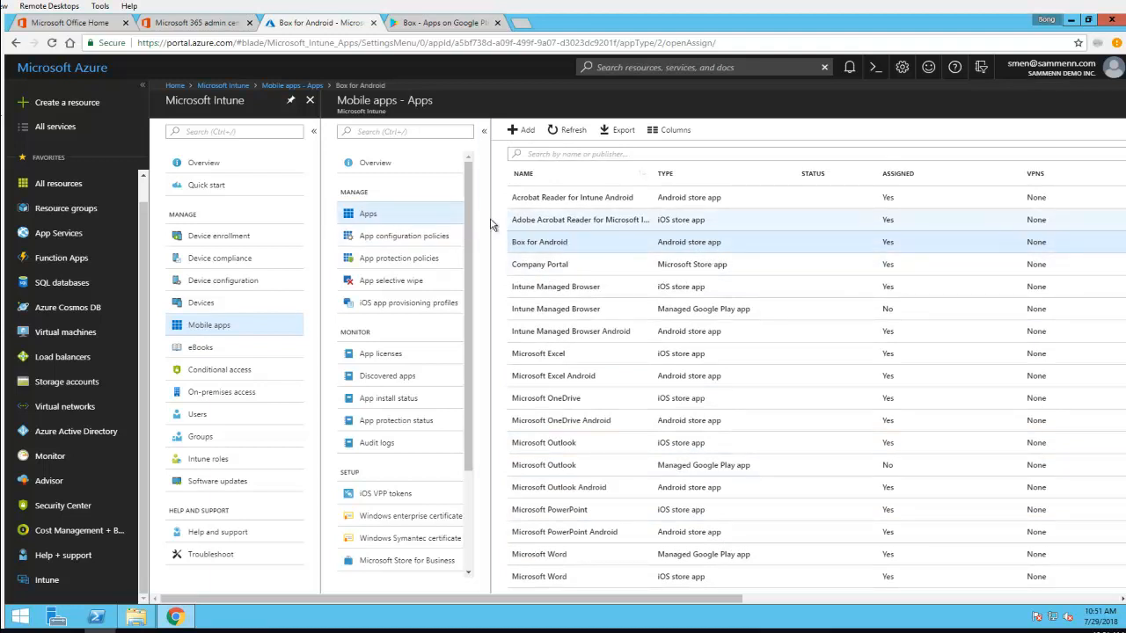
Start adding a new mobile app with the store app type iOS
click(373, 218)
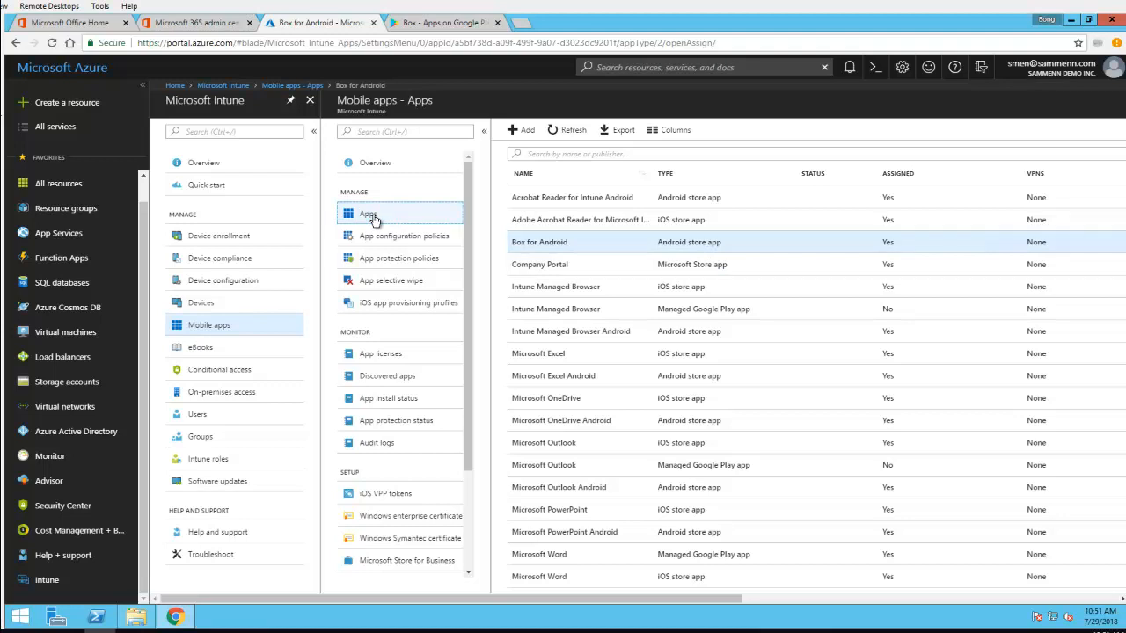
click(519, 130)
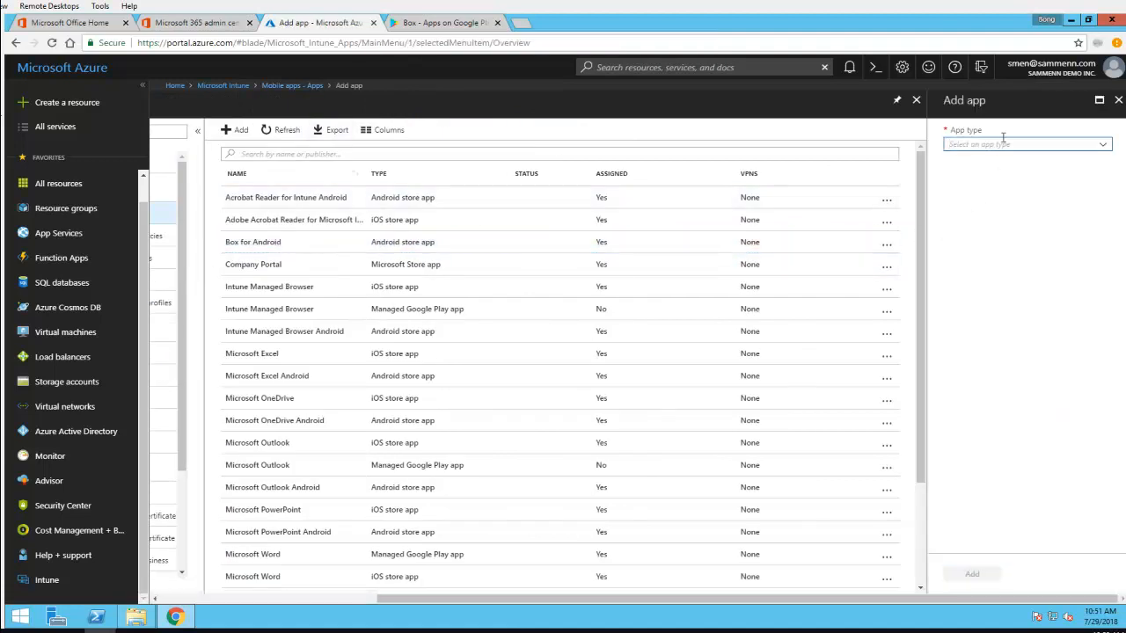
click(1107, 149)
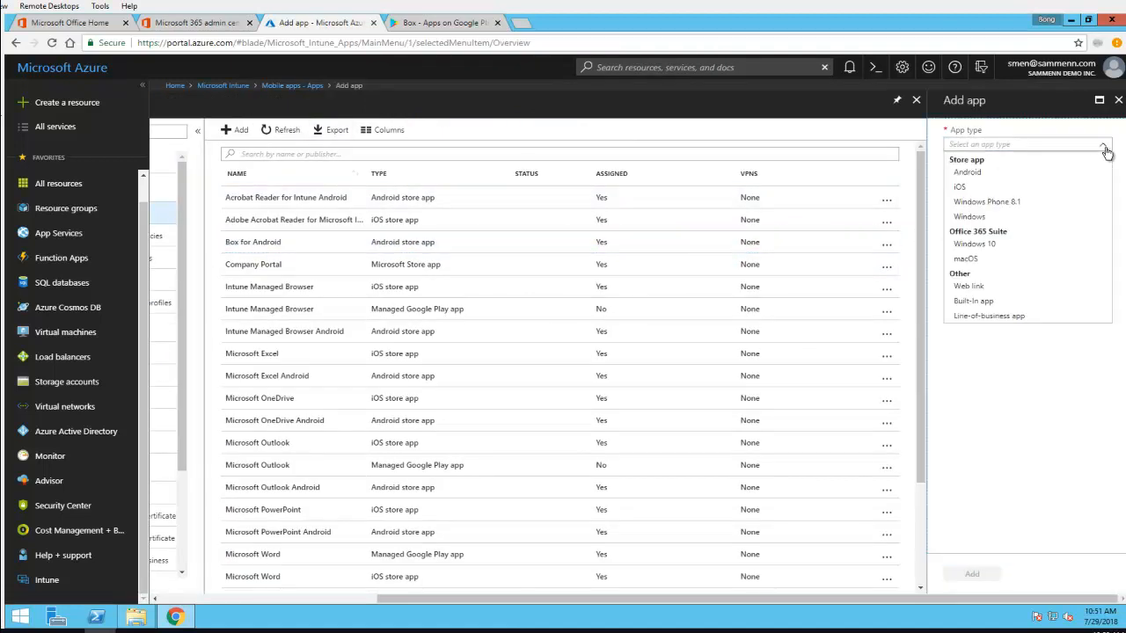
click(962, 188)
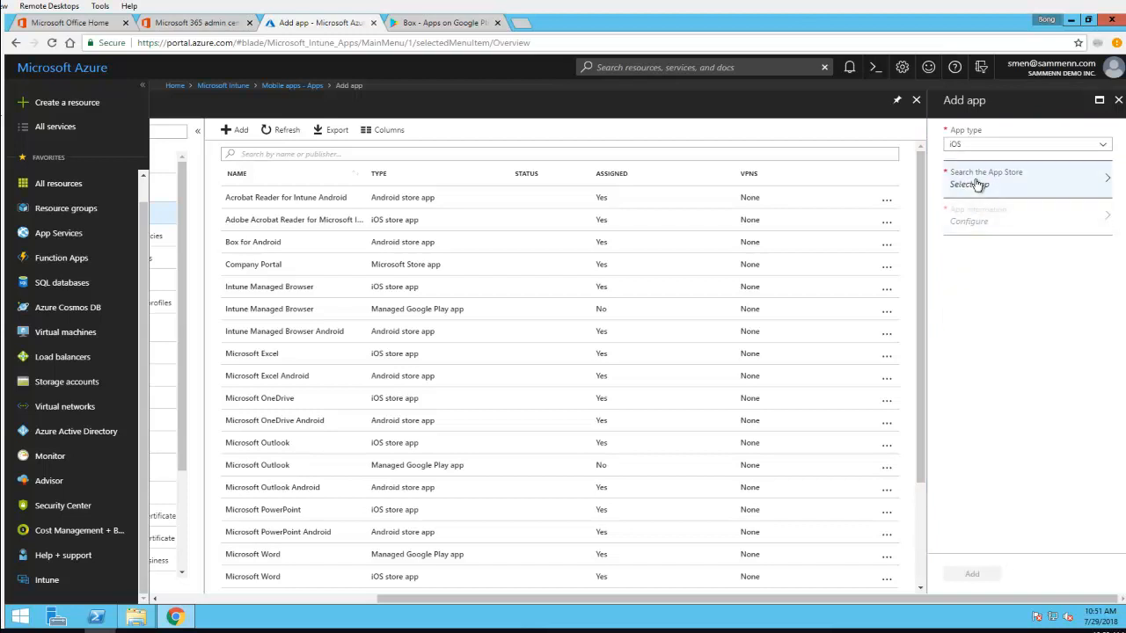
Search the App Store for "Box" and select Box for iPhone and iPad as the app
click(978, 185)
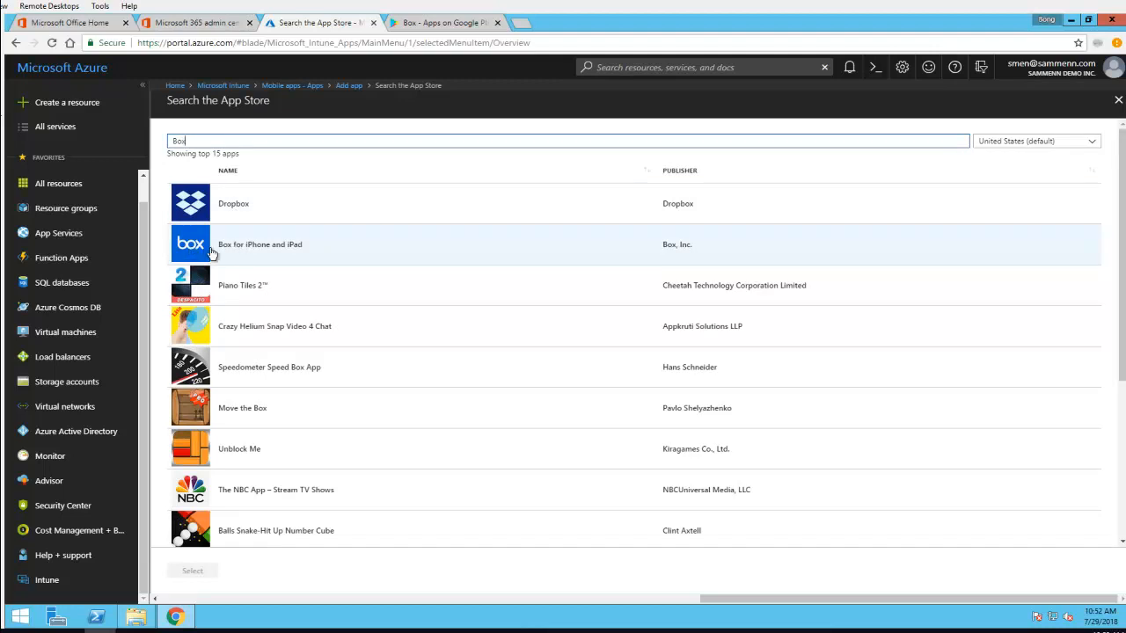
click(203, 253)
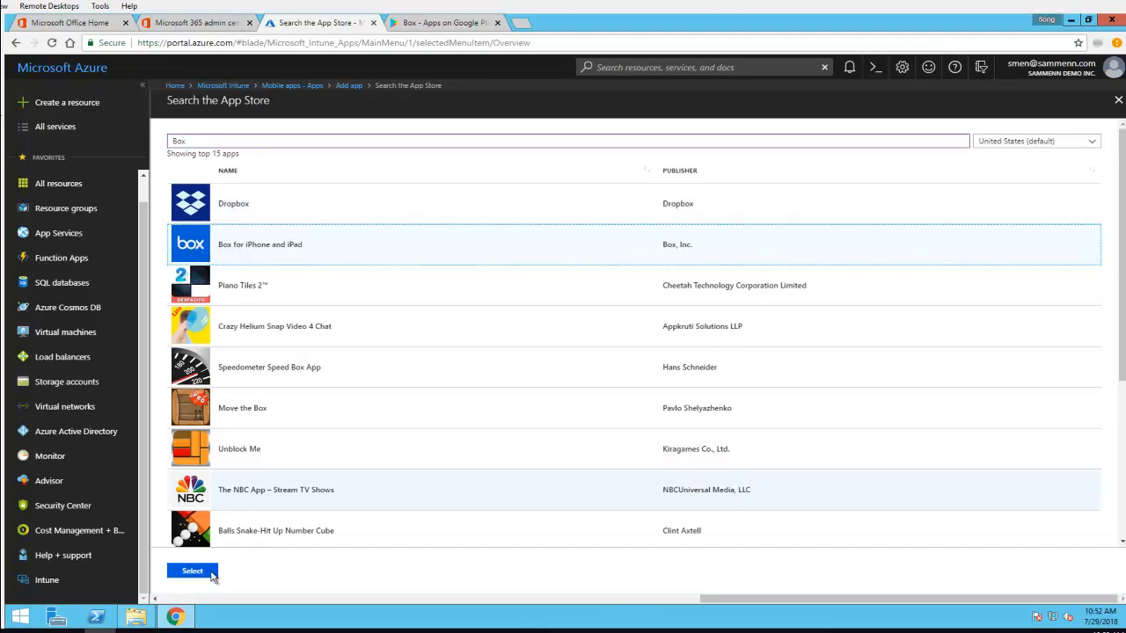
click(195, 572)
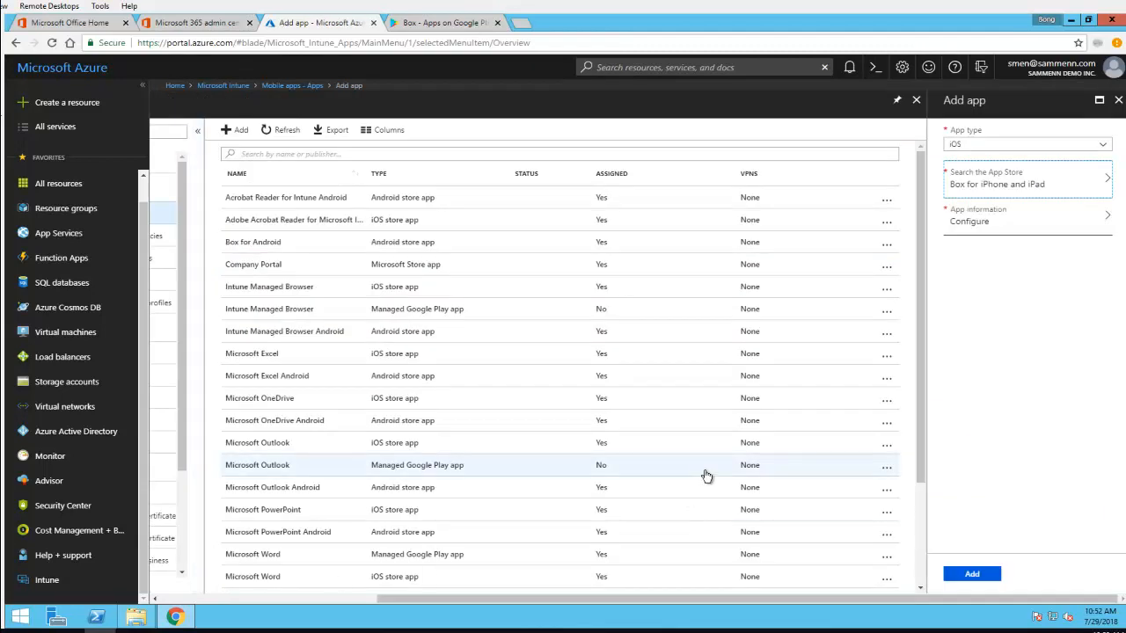
Open the app information of Box for iPhone and iPad and review its prefilled fields and logo
click(1000, 227)
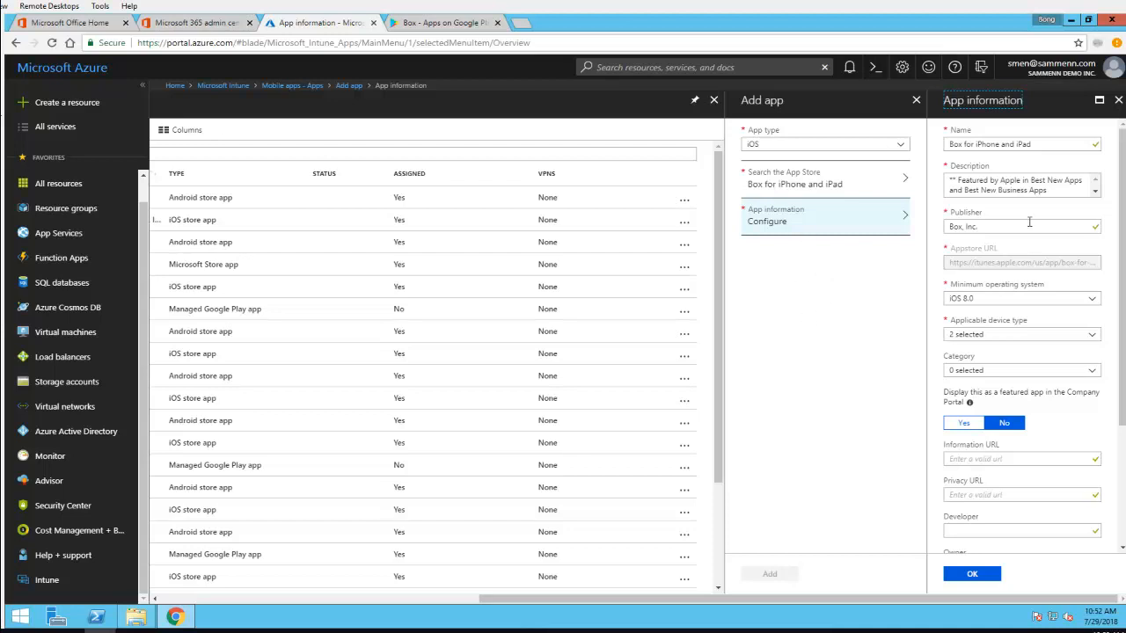
scroll(1034, 221, down, 2)
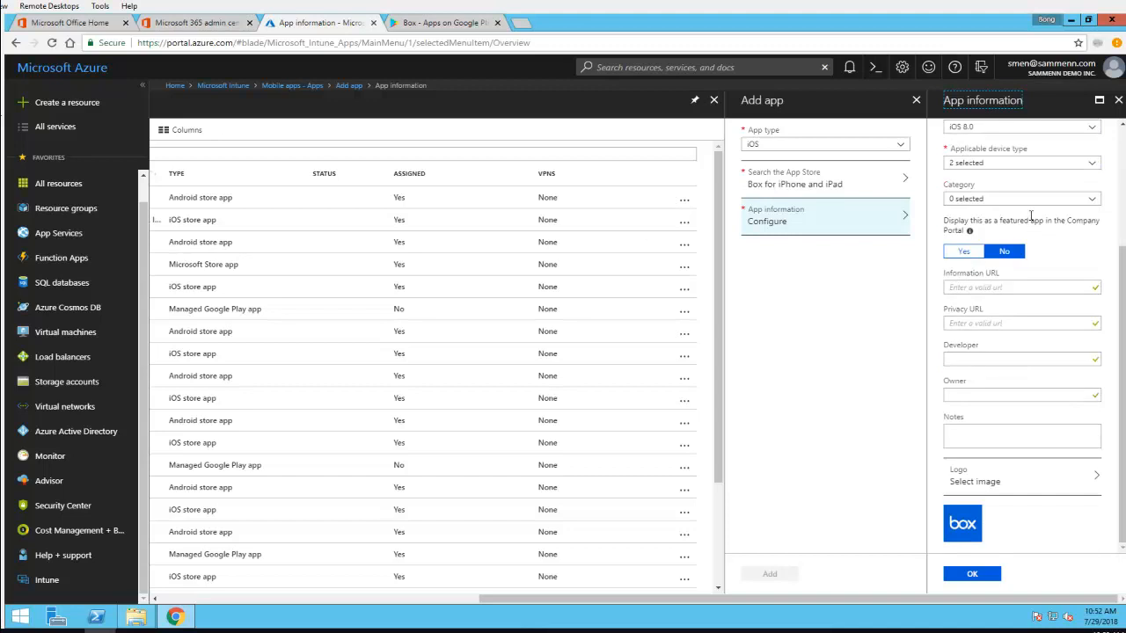
scroll(1031, 217, up, 2)
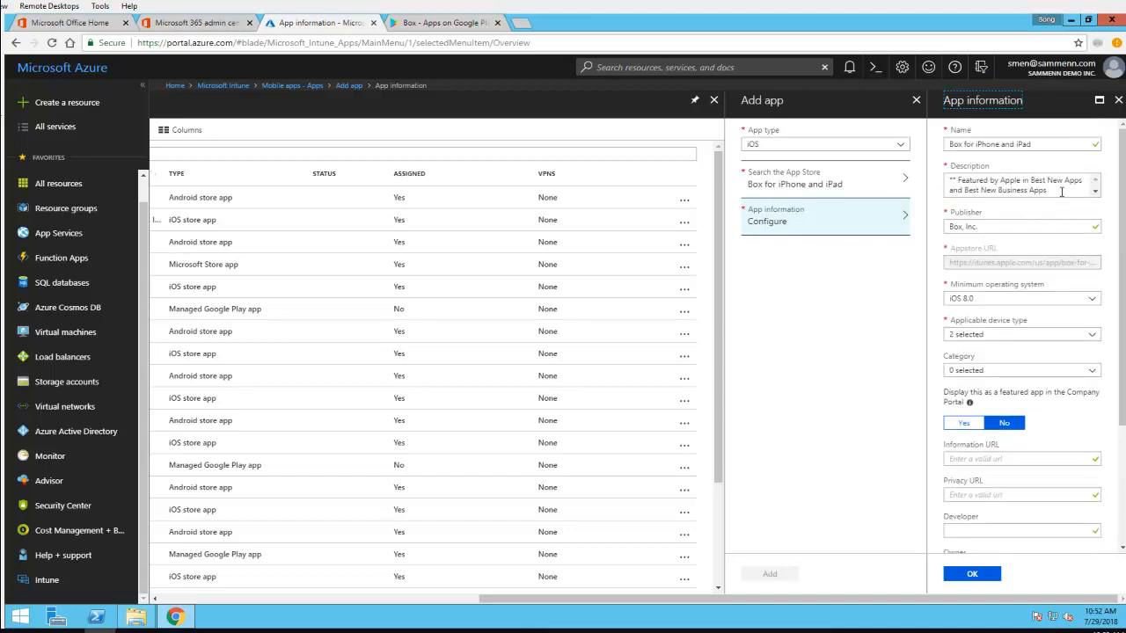
click(1062, 192)
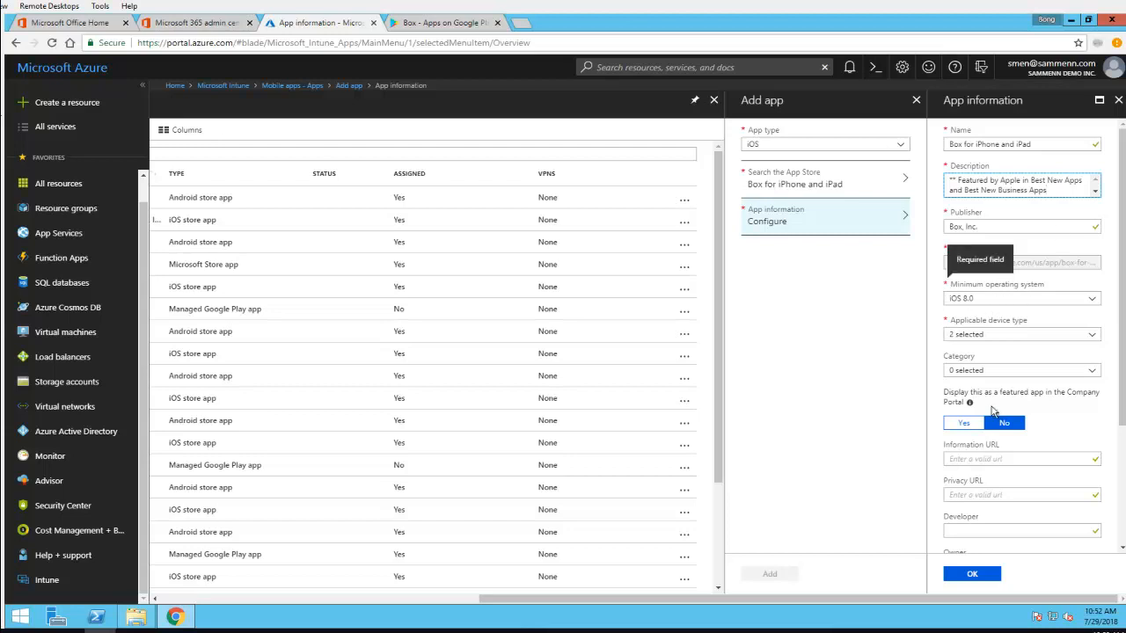
scroll(1002, 440, down, 1)
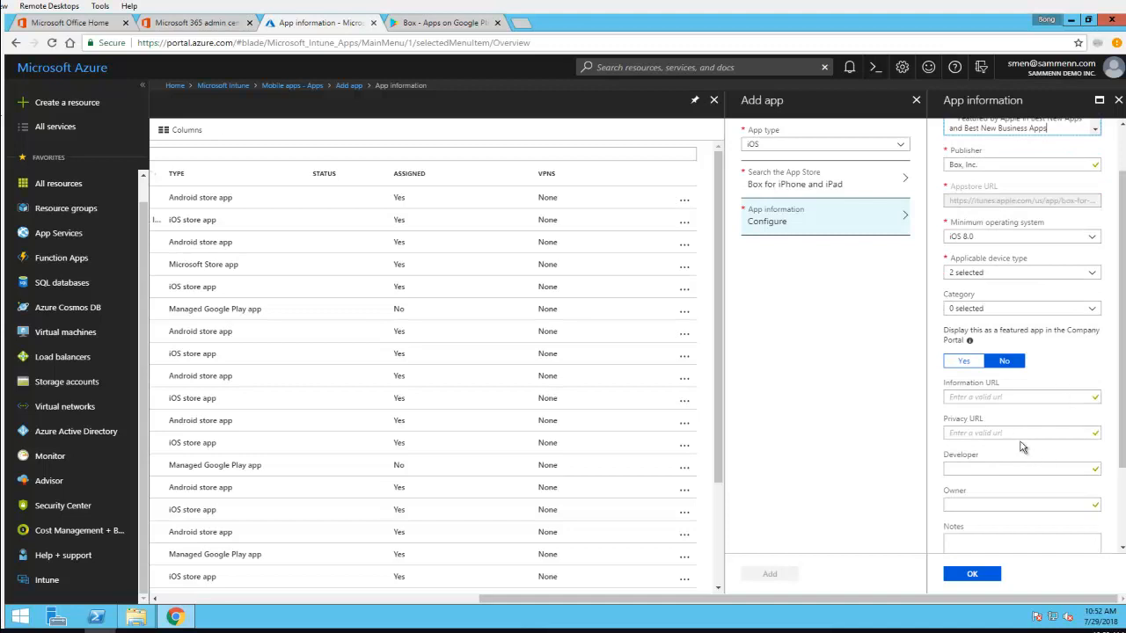
scroll(1020, 447, down, 2)
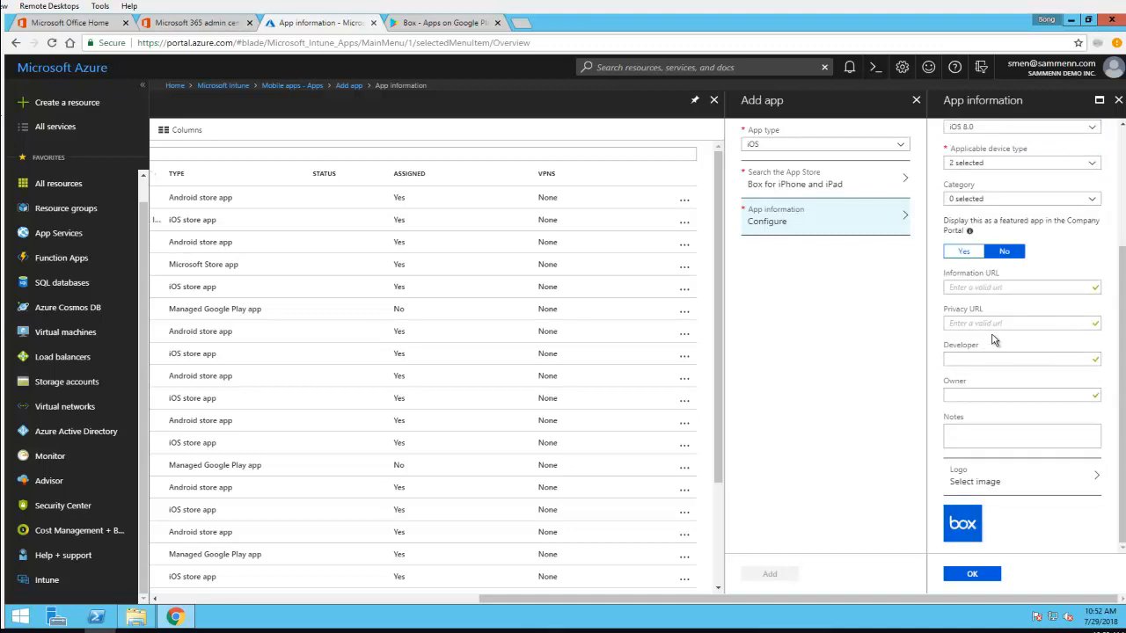
scroll(994, 343, up, 3)
scroll(1016, 458, down, 1)
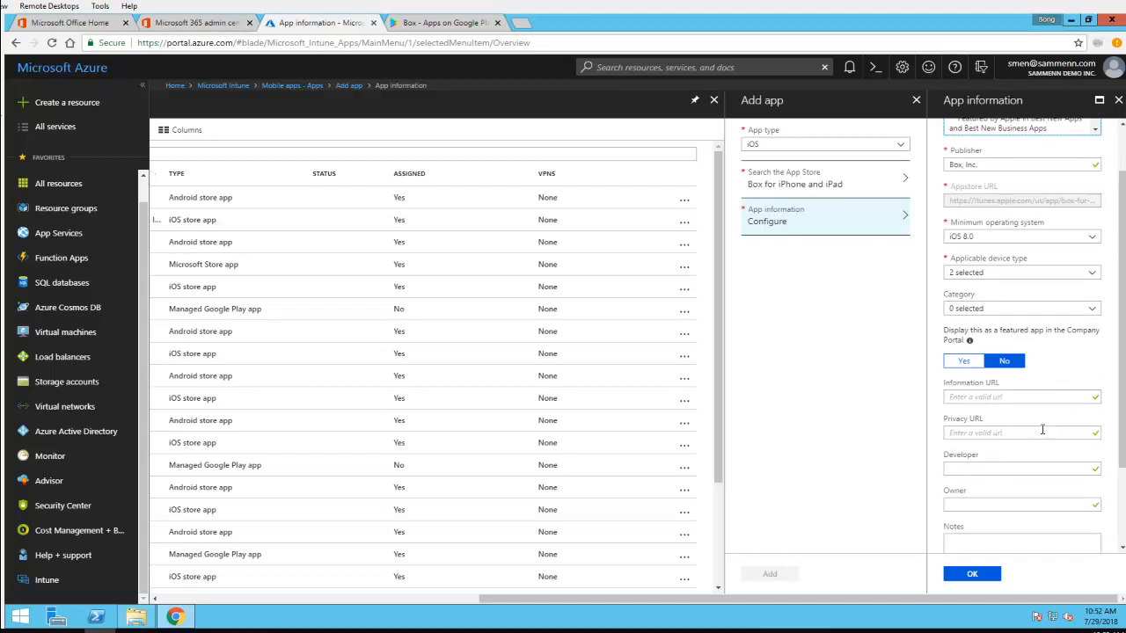
scroll(1038, 437, up, 1)
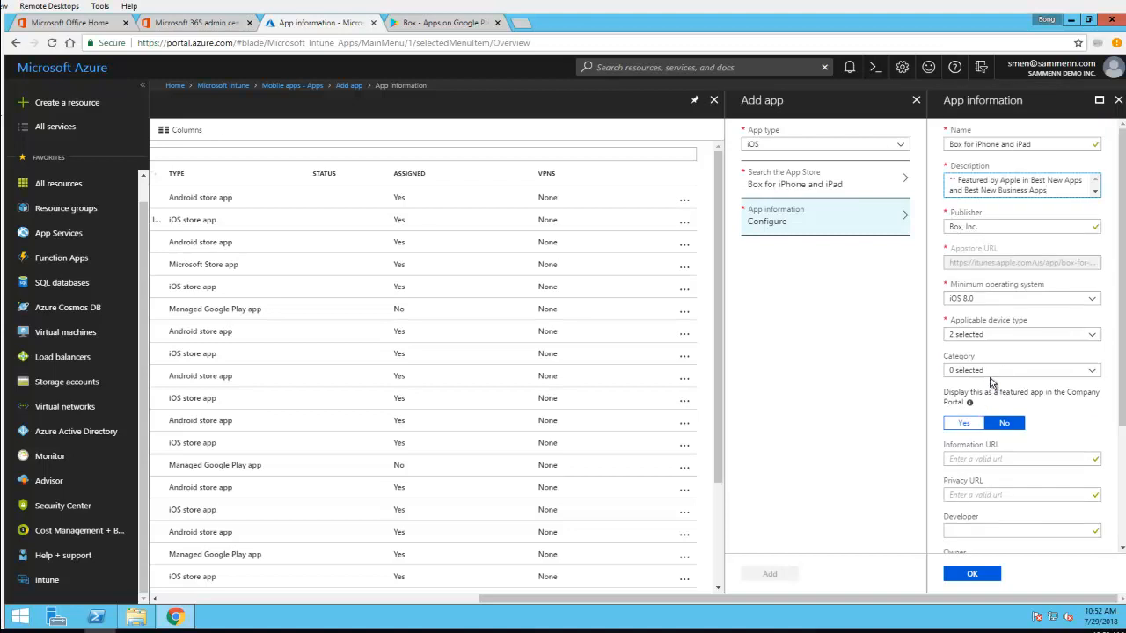
Examine the applicable device type and minimum operating system options without changing them
click(990, 339)
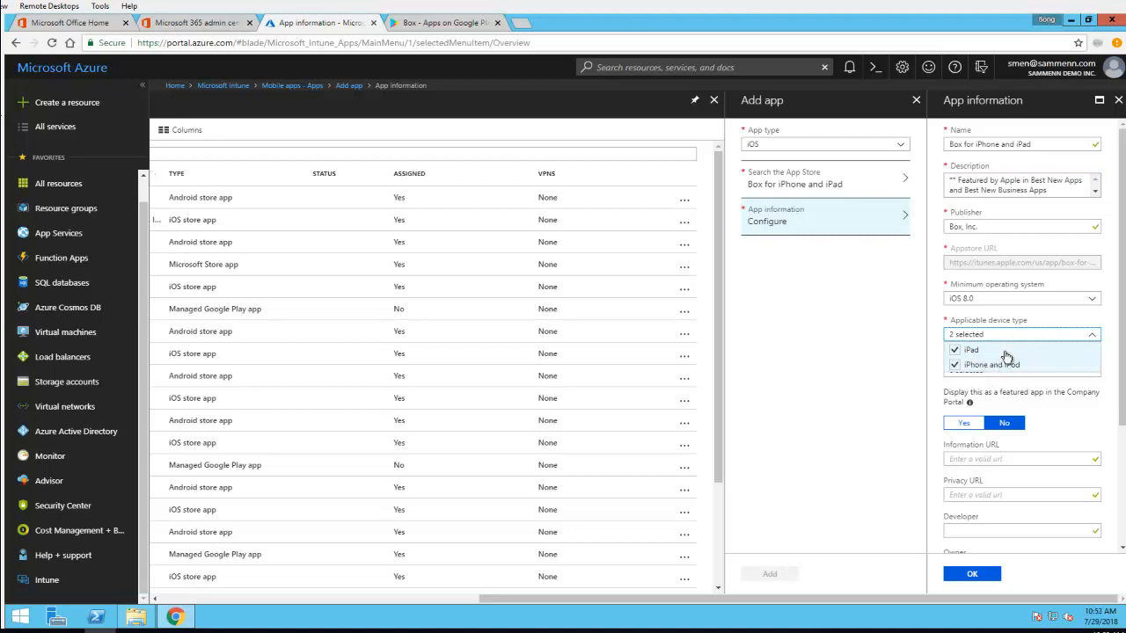
click(1012, 284)
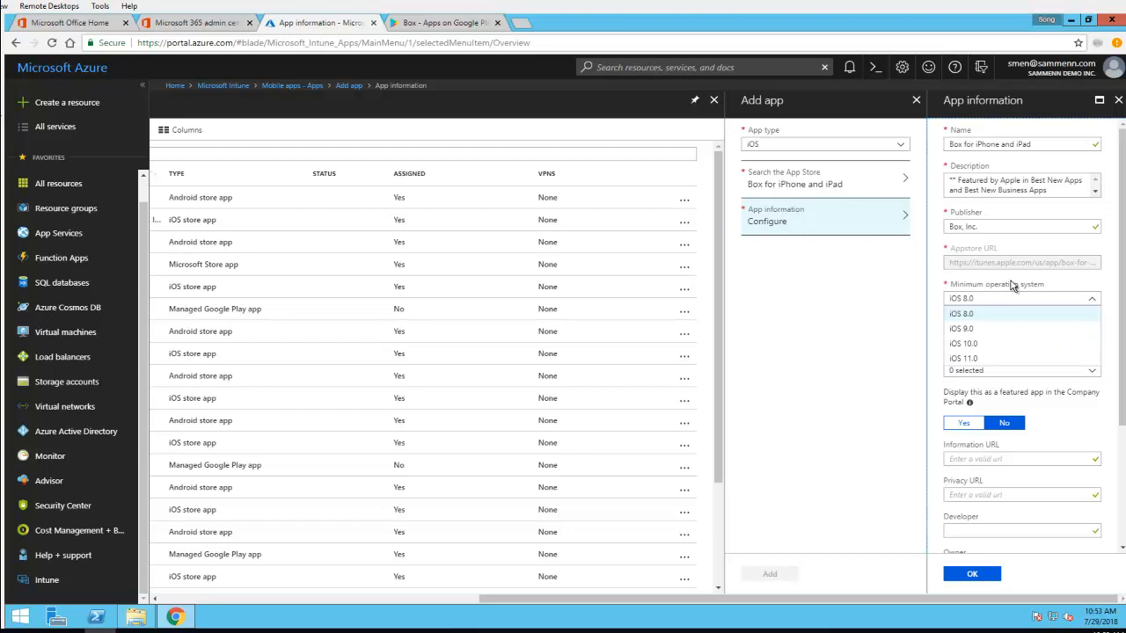
click(935, 286)
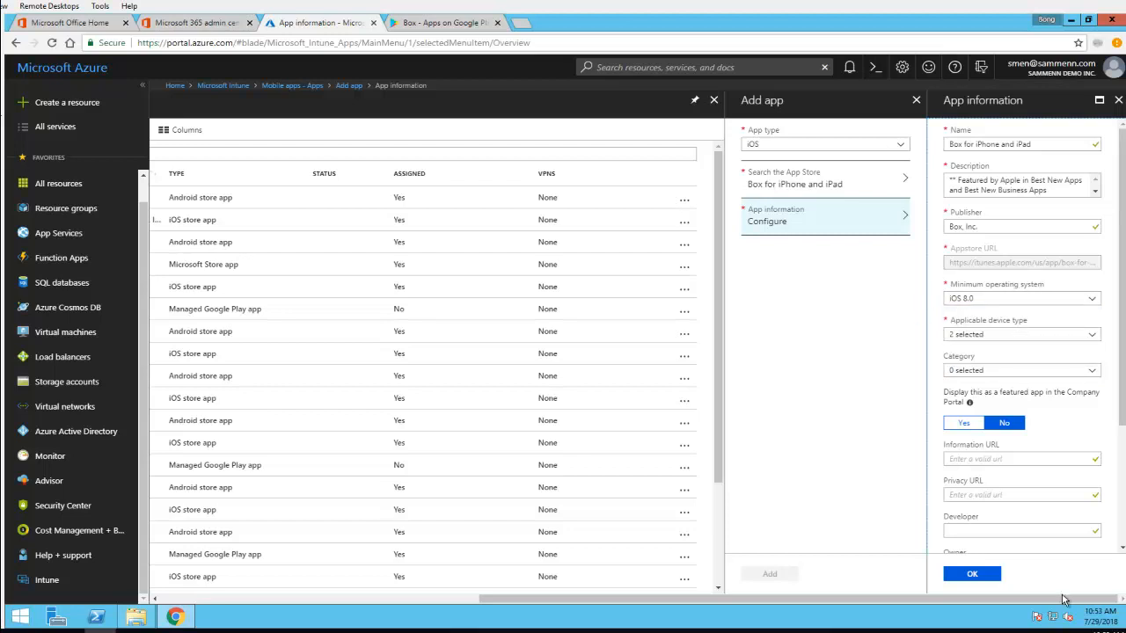
Accept the prefilled app information and add Box for iPhone and iPad to the mobile apps
scroll(1119, 531, down, 5)
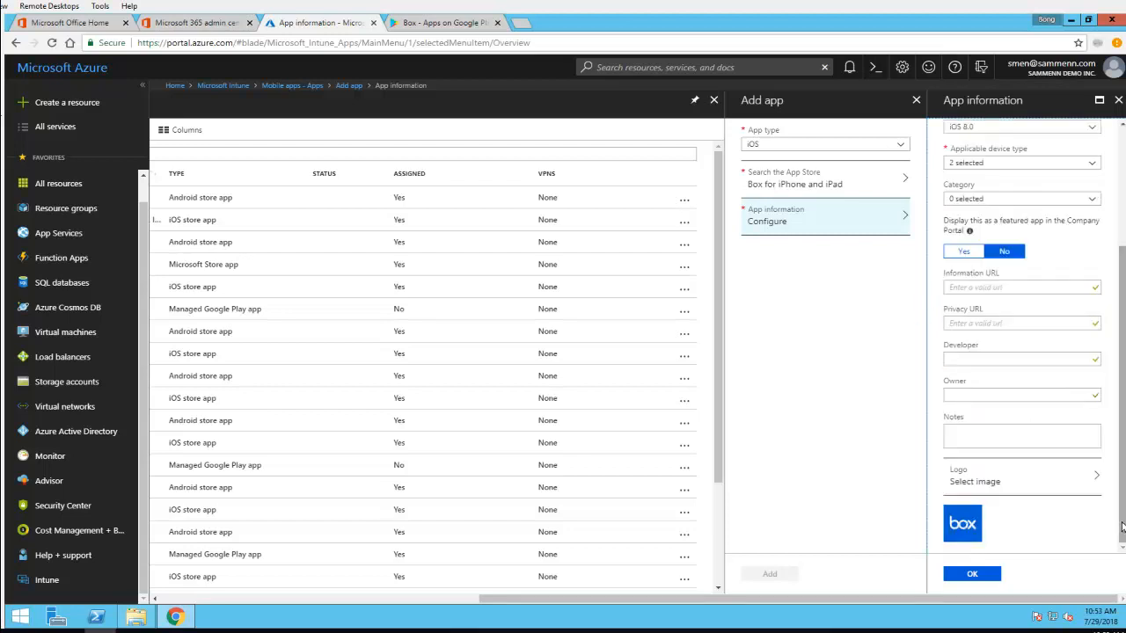
scroll(1099, 414, up, 5)
scroll(1099, 488, down, 1)
scroll(1104, 510, down, 1)
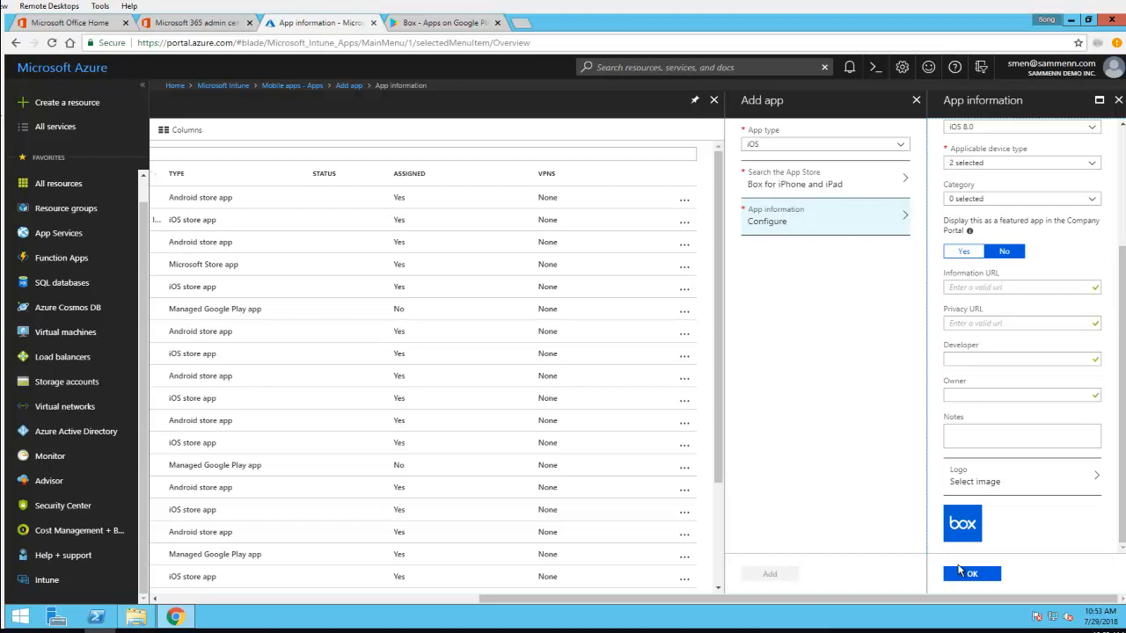
click(973, 576)
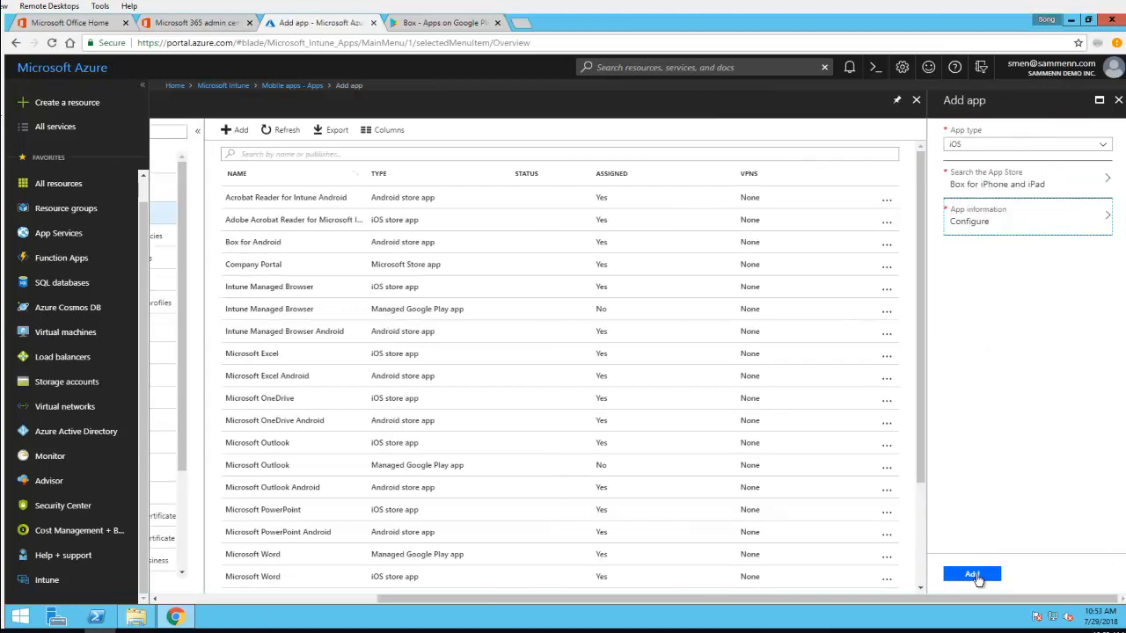
click(974, 576)
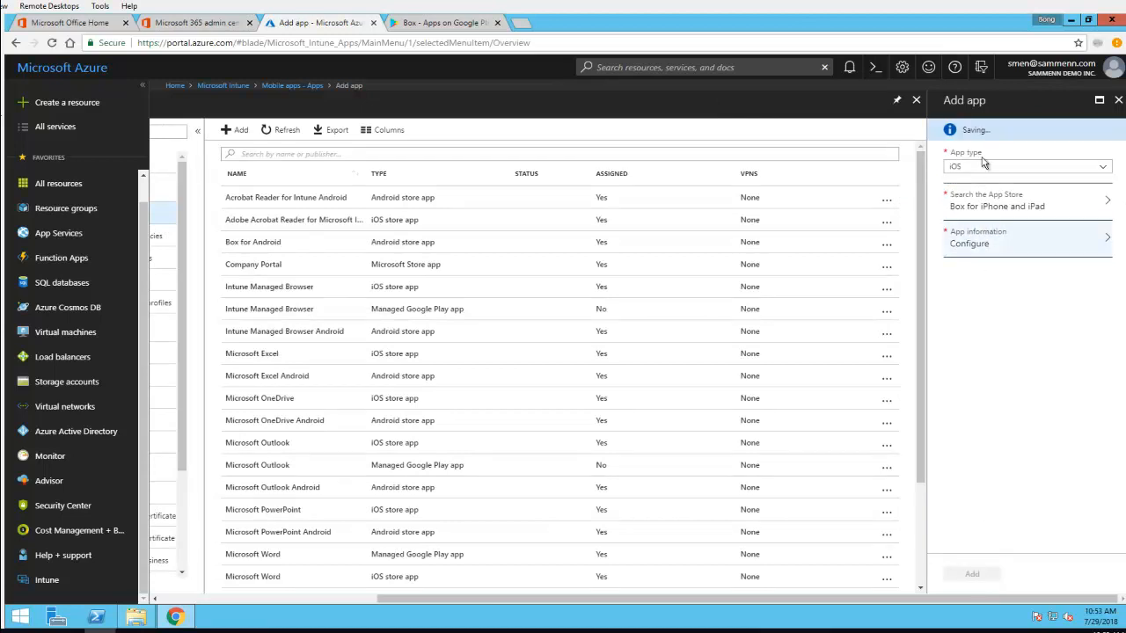
Start a group assignment for Box for iPhone and iPad with the assignment type Available for enrolled devices
click(789, 273)
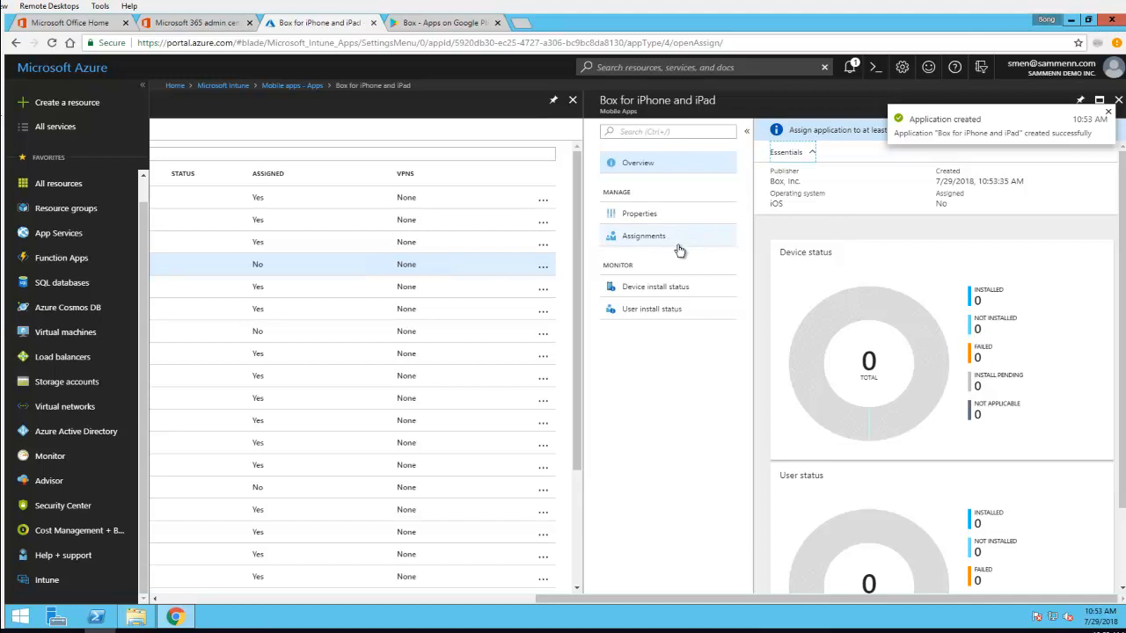
click(648, 244)
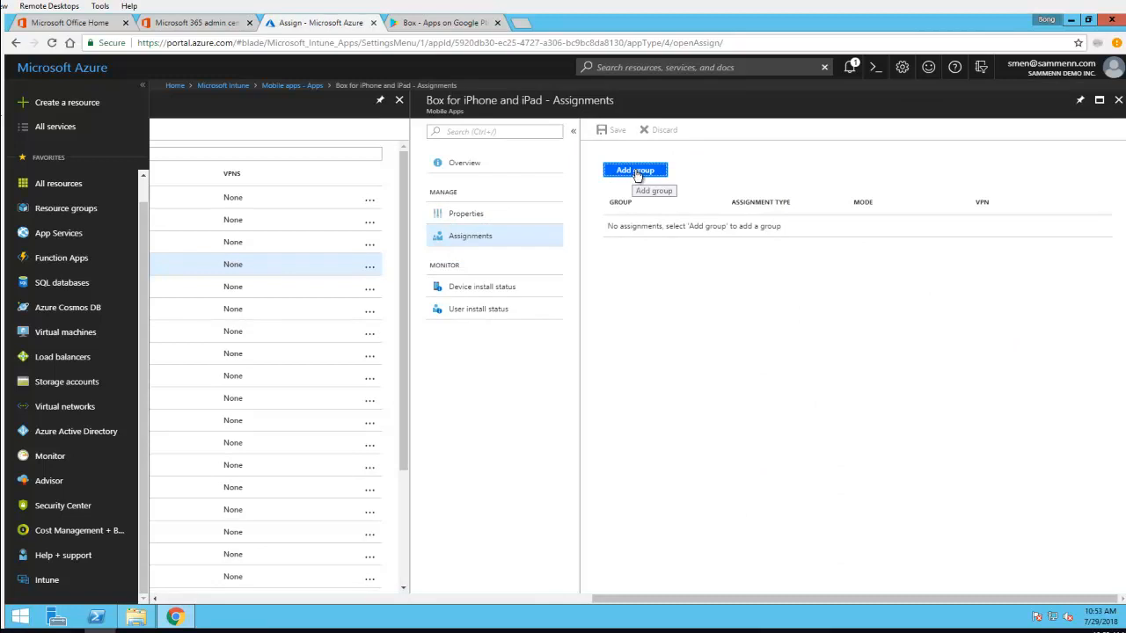
click(638, 172)
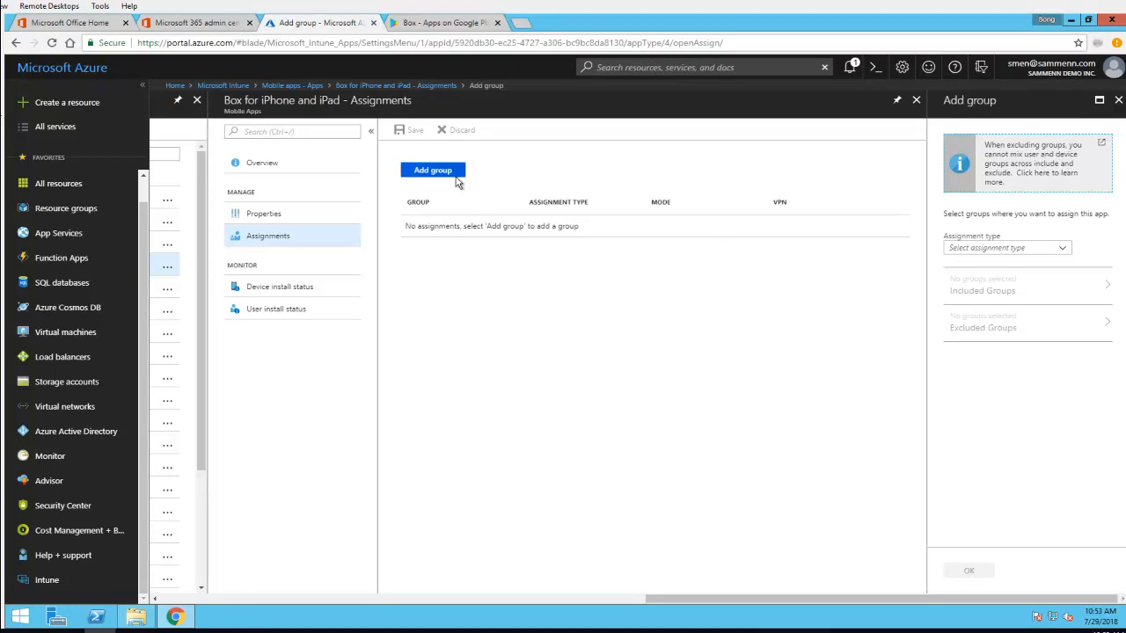
click(991, 252)
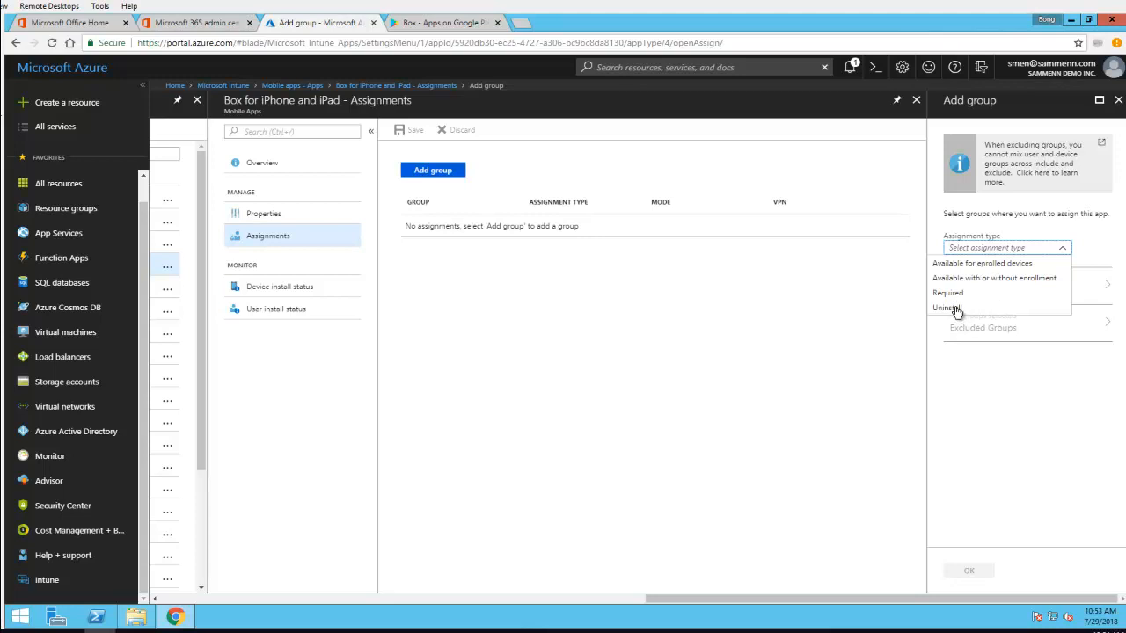
click(974, 264)
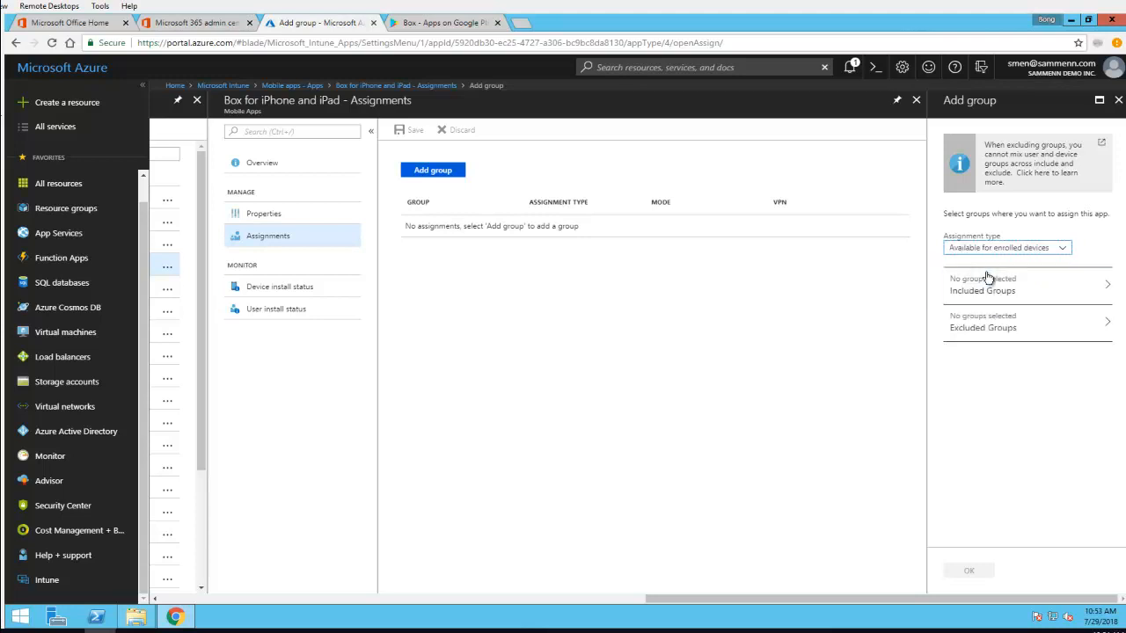
Search the groups for "intune" and add Intune Test Group Office365 Security Group to the assignment's included groups
click(1025, 291)
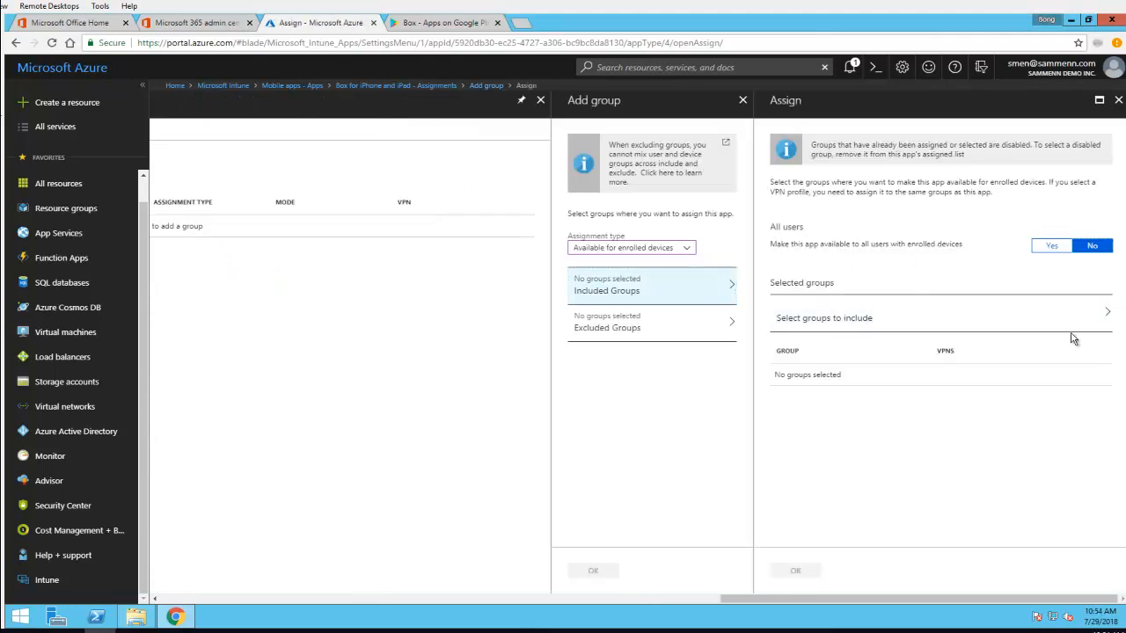
click(1013, 325)
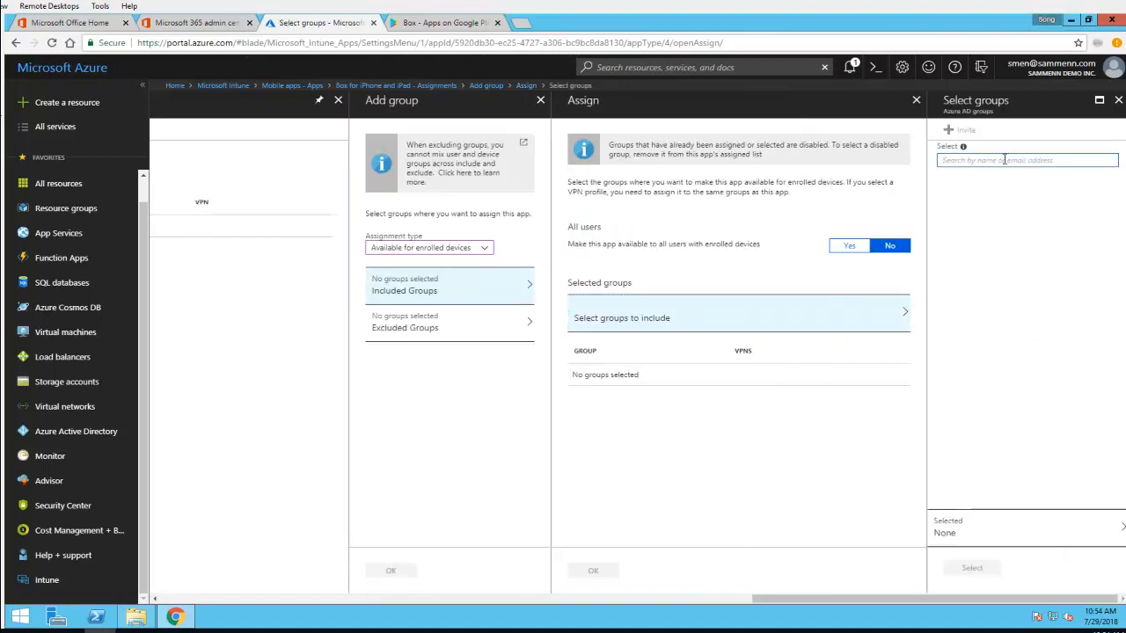
text(intune)
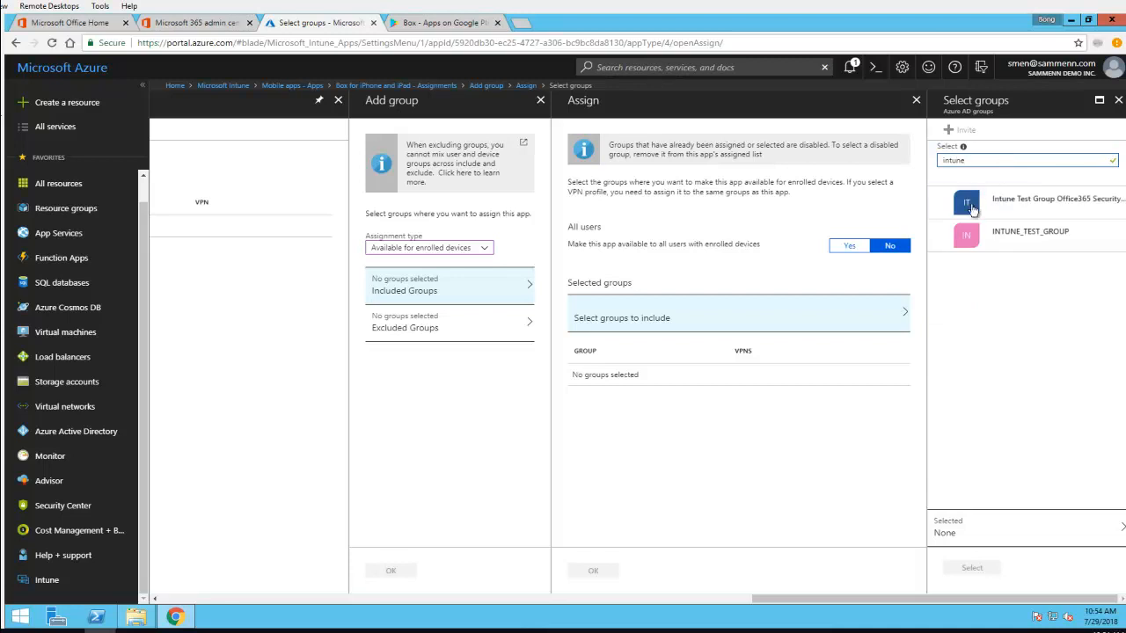
click(972, 207)
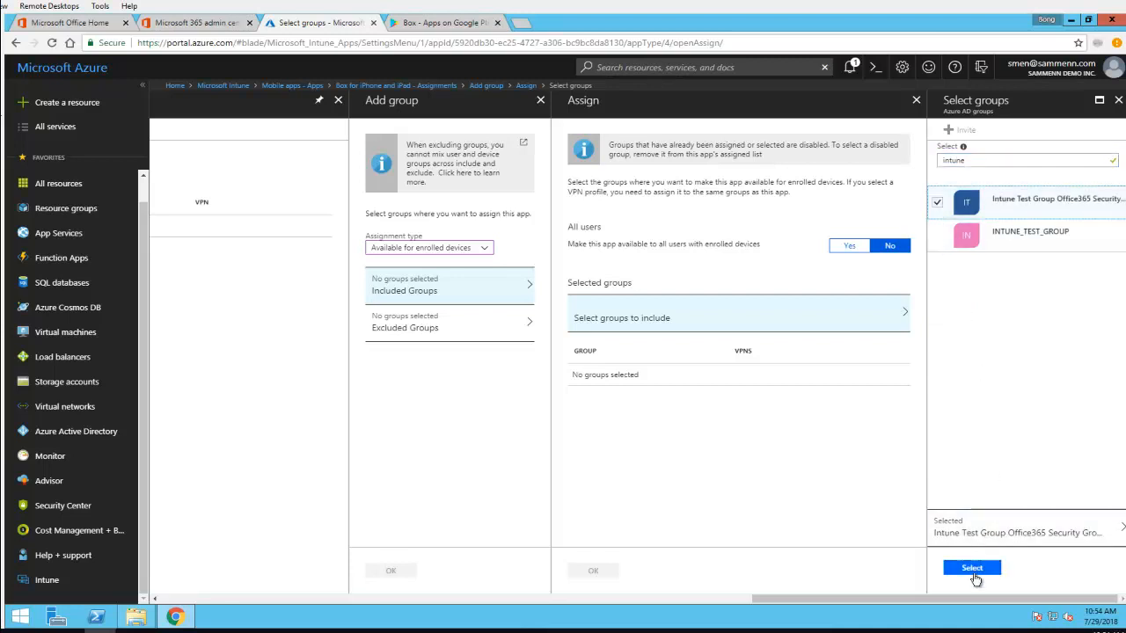
click(973, 569)
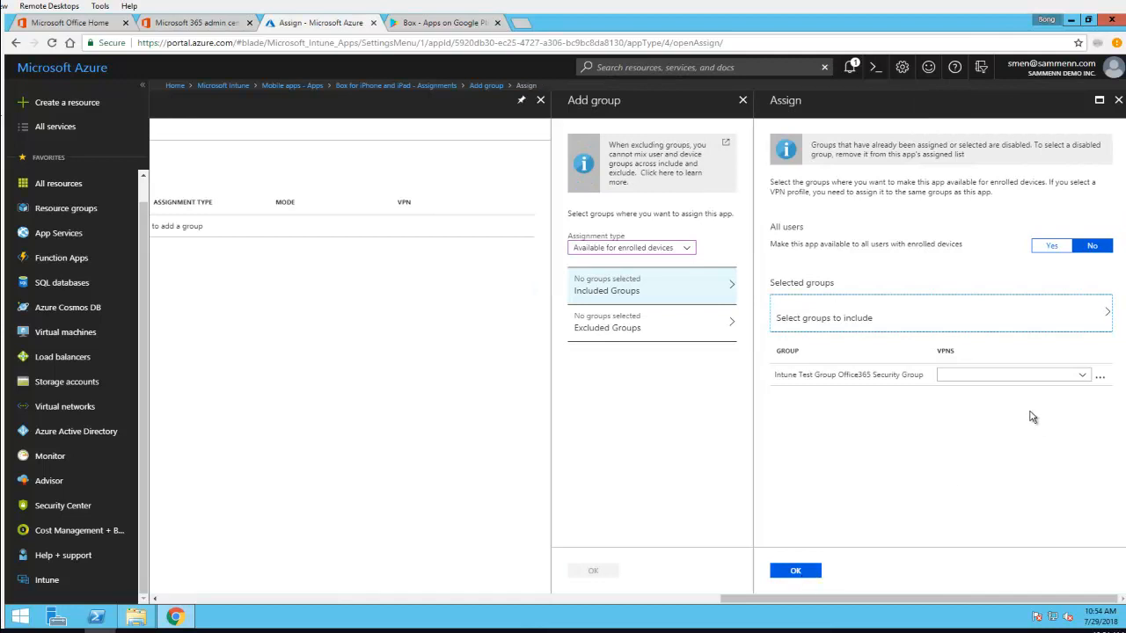
click(797, 571)
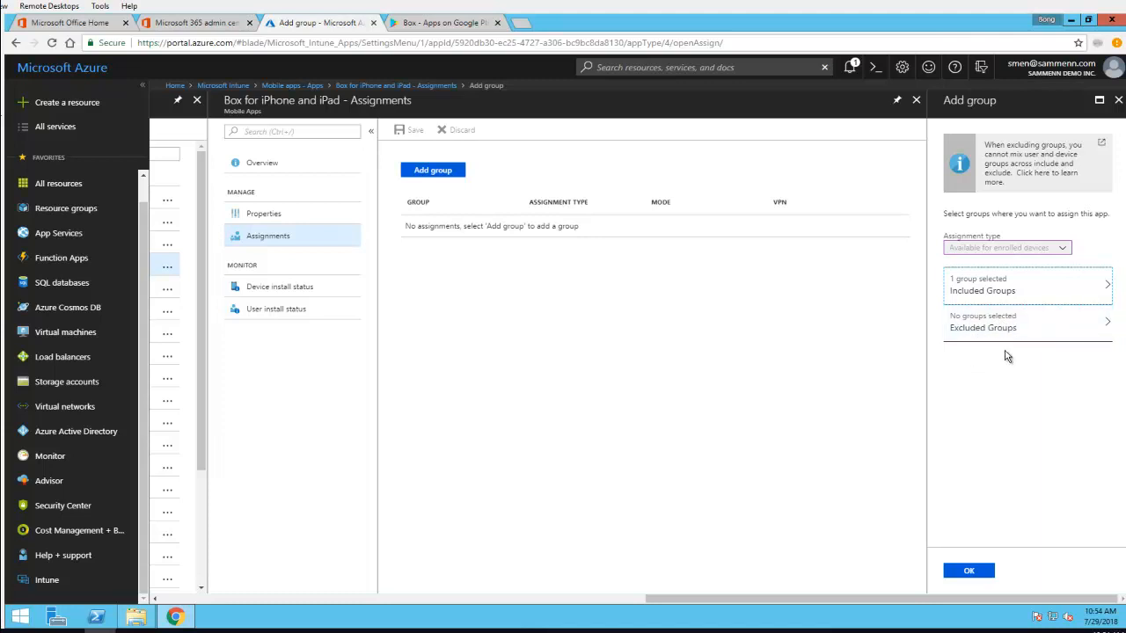
Confirm the added group, save the assignments of Box for iPhone and iPad, and return to the mobile apps list
click(970, 576)
click(970, 573)
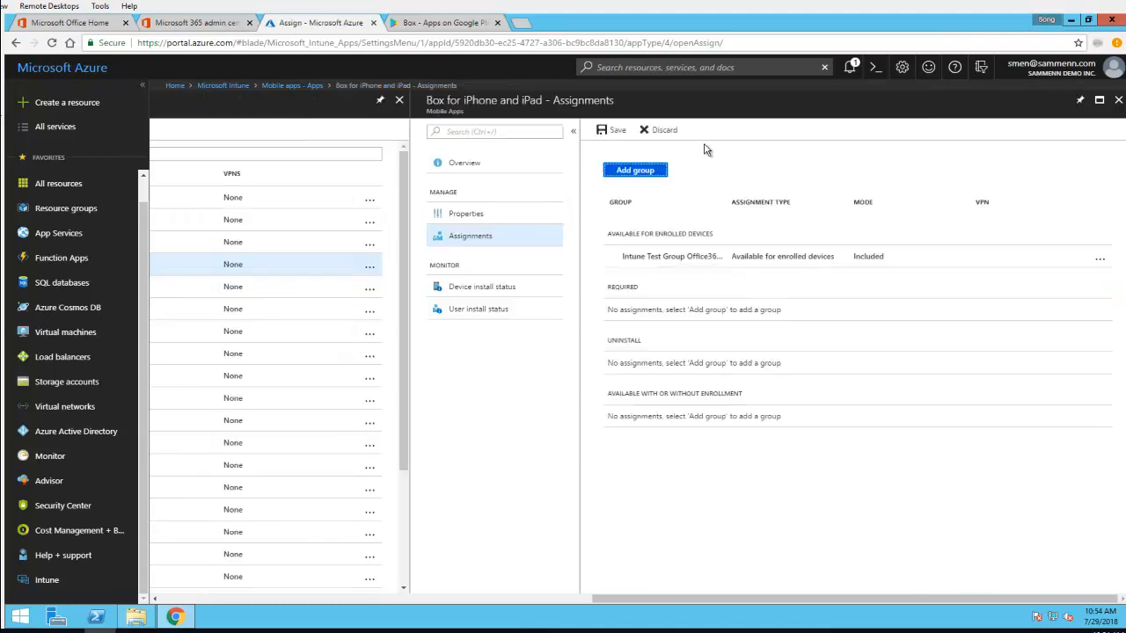
click(613, 131)
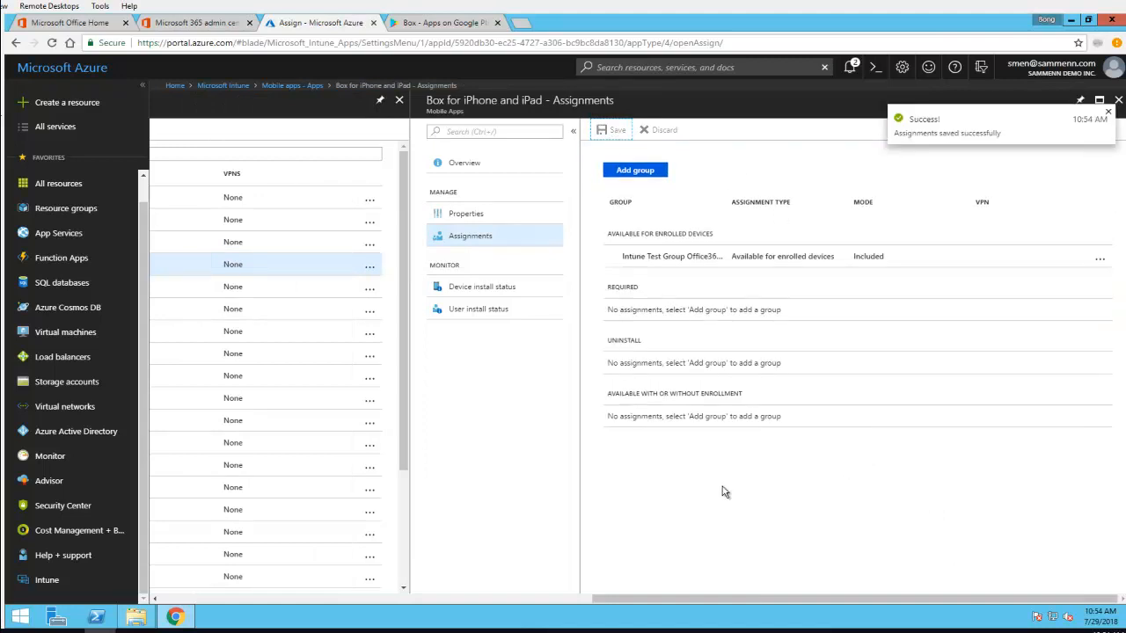
click(437, 601)
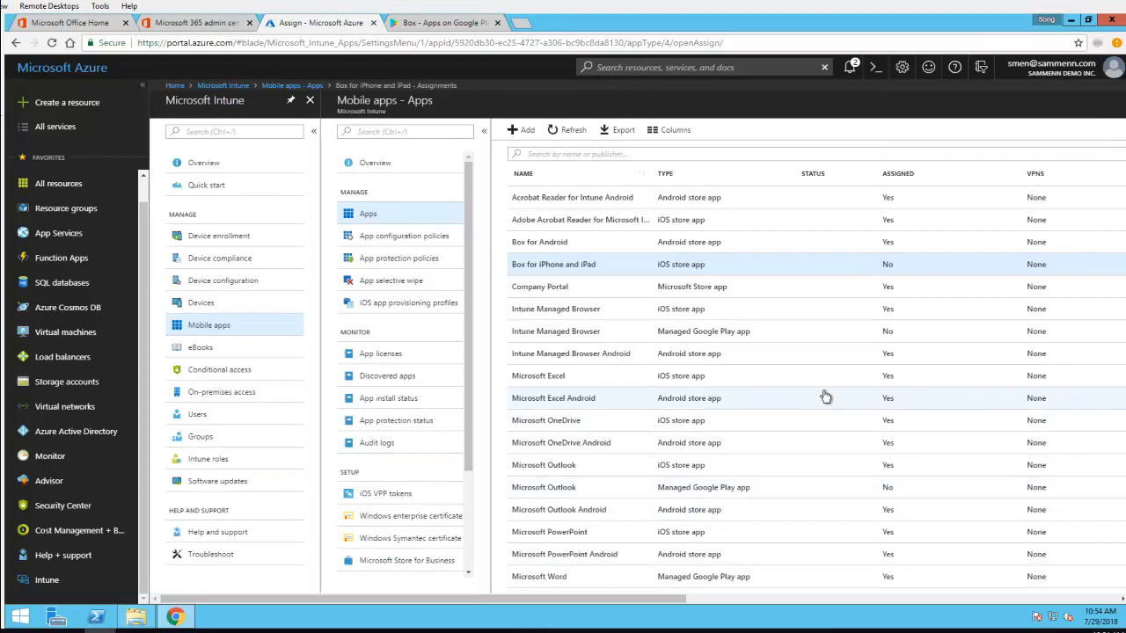